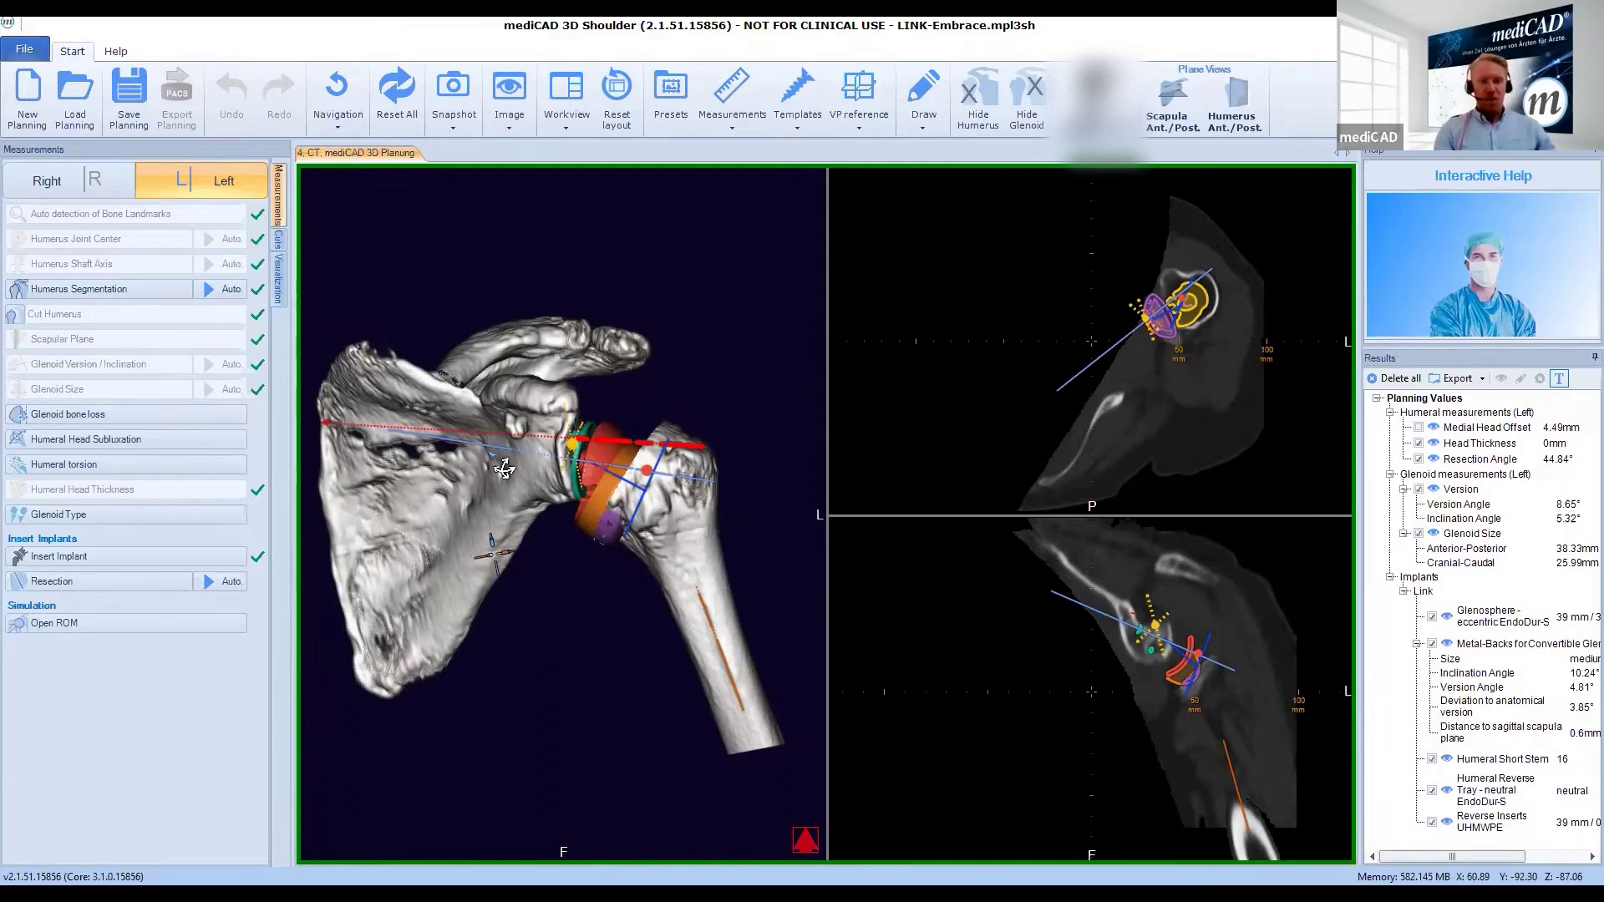
Zoom in and rotate the shoulder model to look down on the scapula, with the humerus hidden
{"action": "mouse_move", "coordinate": [507, 483]}
{"action": "left_mouse_down"}
{"action": "mouse_move", "coordinate": [528, 492]}
{"action": "mouse_move", "coordinate": [509, 488]}
{"action": "left_mouse_up"}
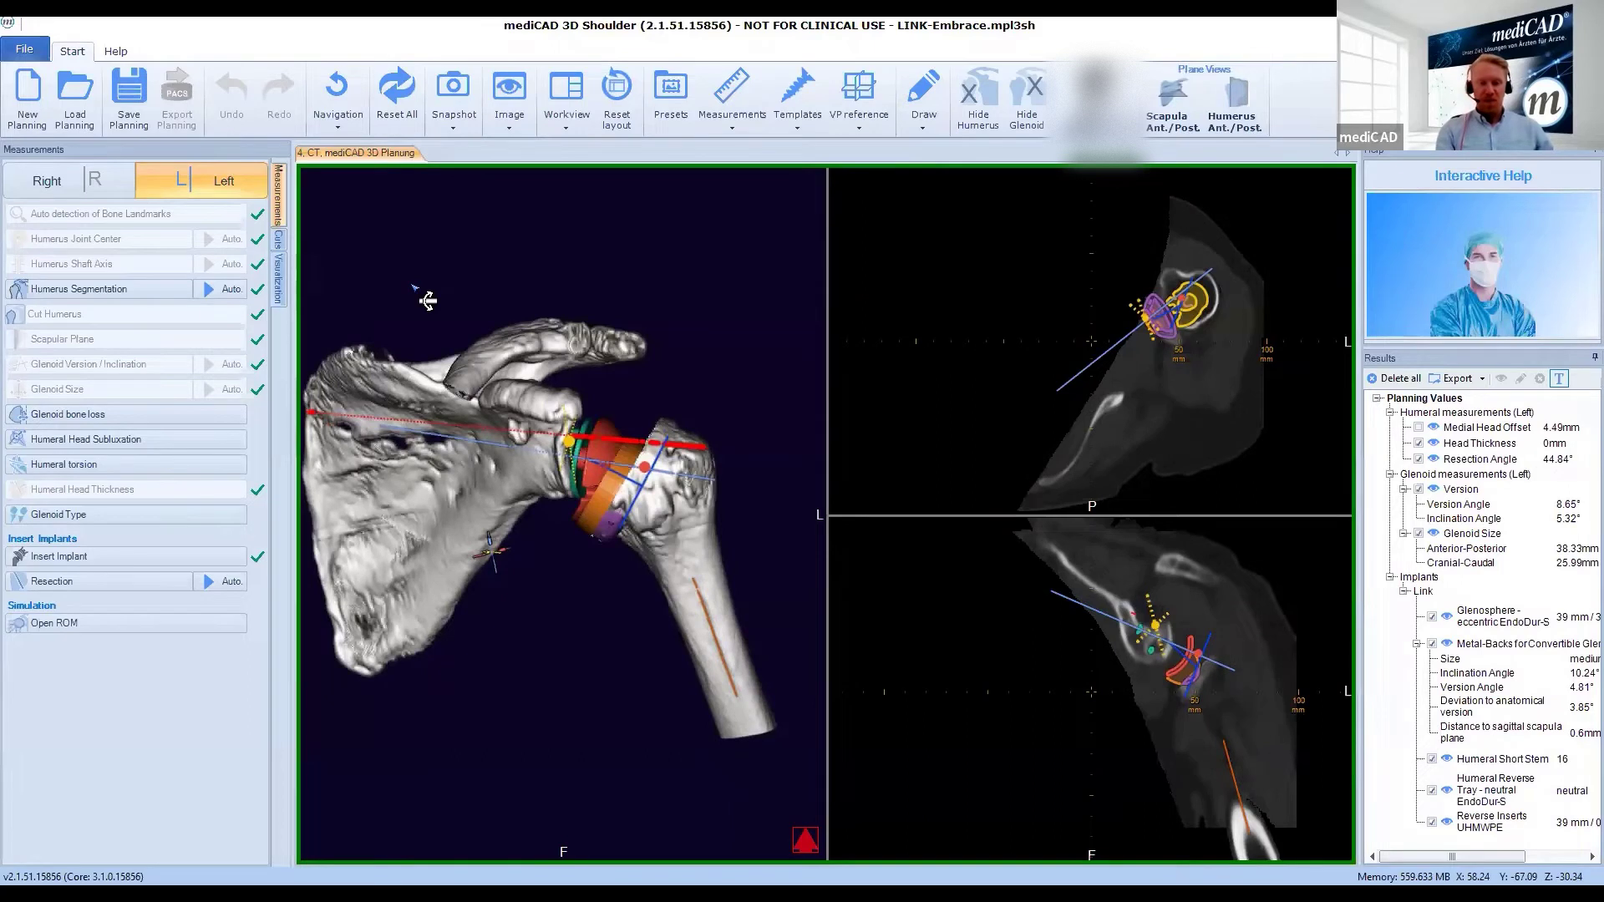
{"action": "mouse_move", "coordinate": [96, 422]}
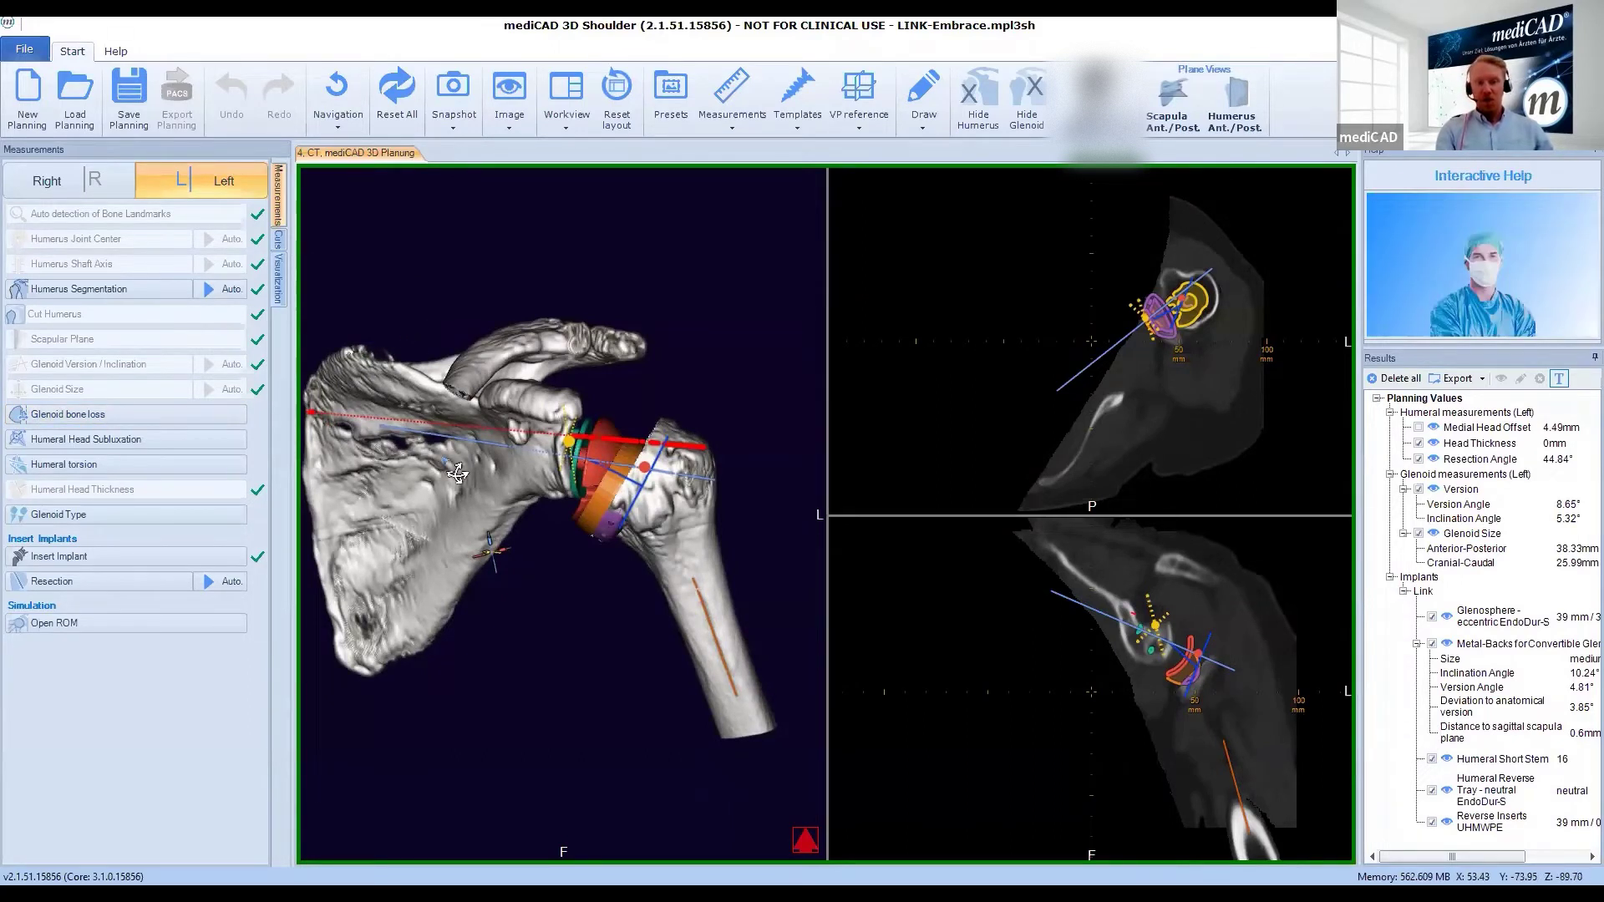
{"action": "scroll", "coordinate": [478, 371], "scroll_direction": "up", "scroll_amount": 3}
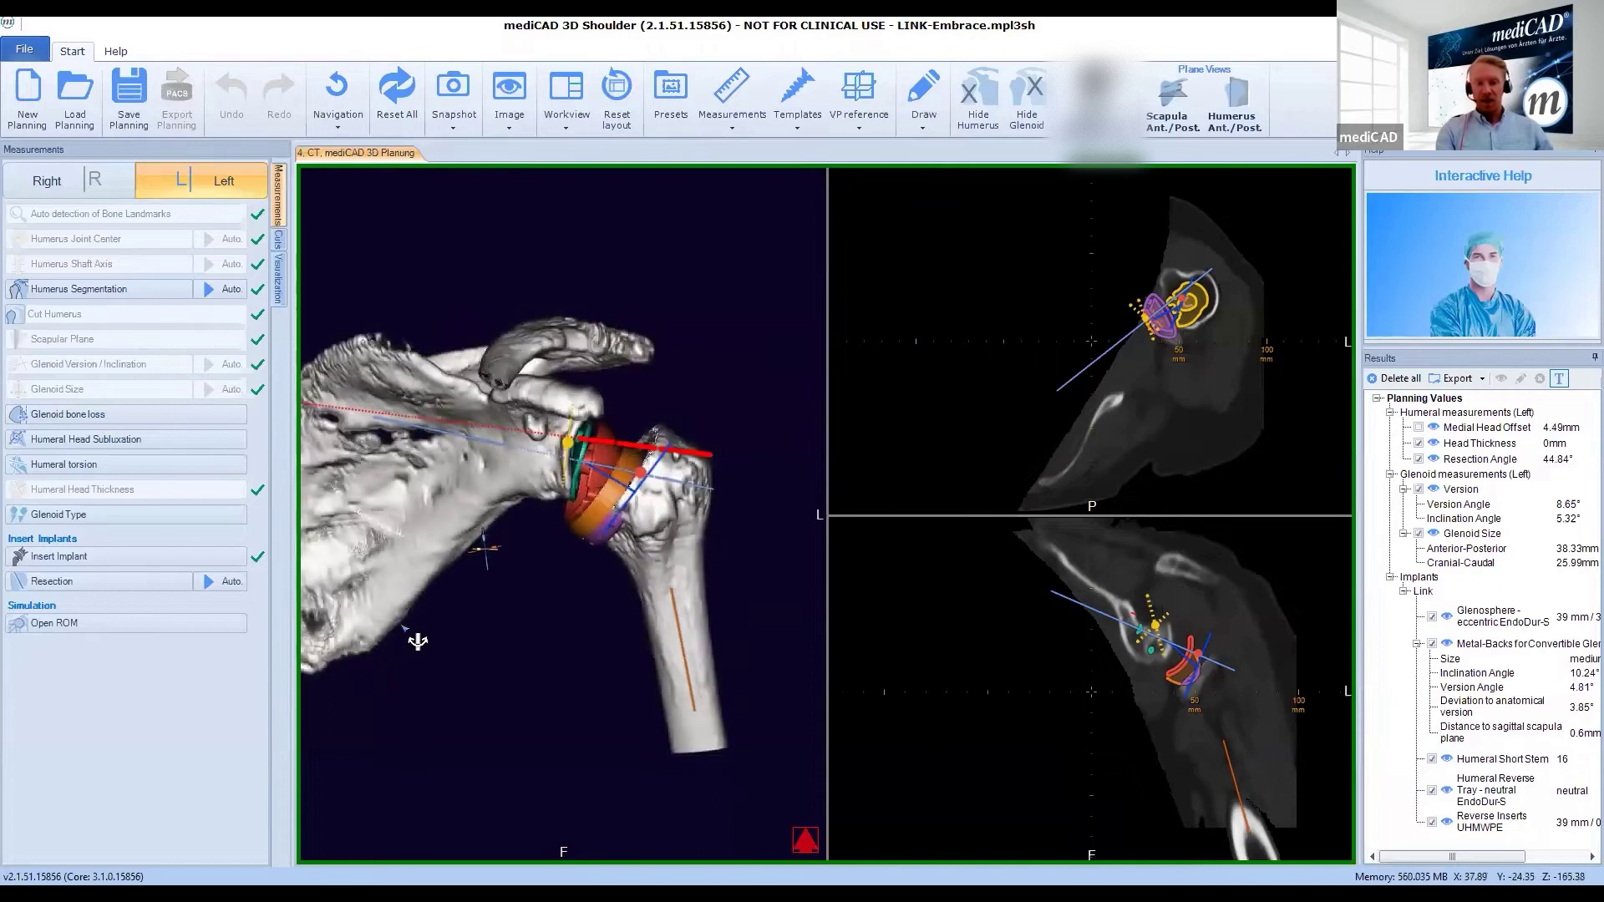
{"action": "left_click_drag", "start_coordinate": [461, 547], "coordinate": [437, 641]}
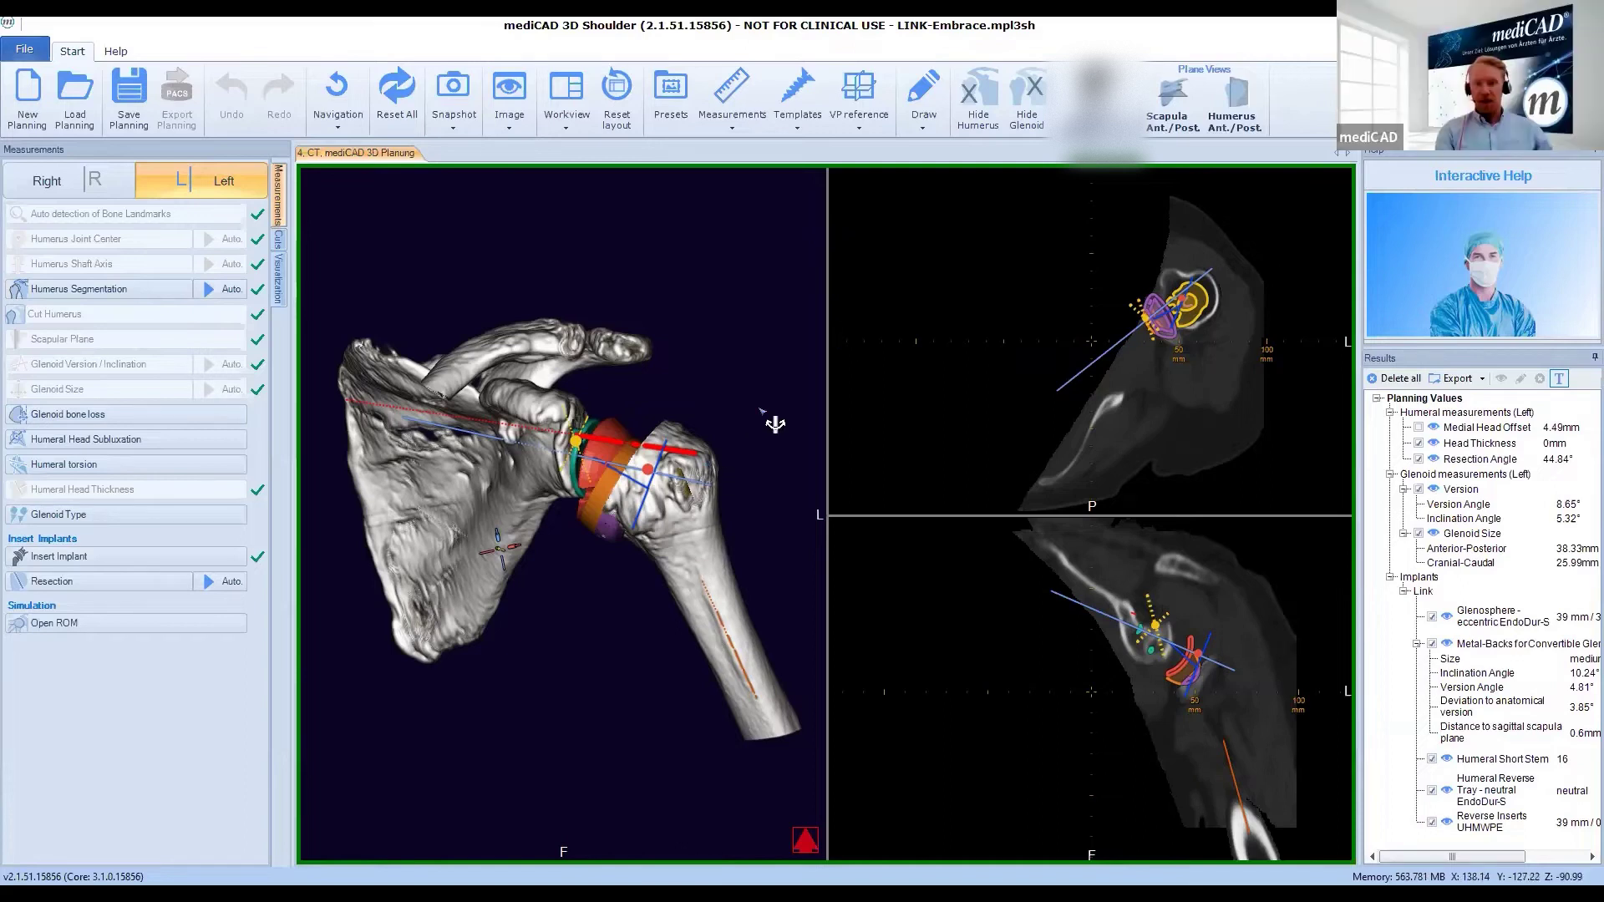
{"action": "left_click_drag", "start_coordinate": [768, 532], "coordinate": [820, 122]}
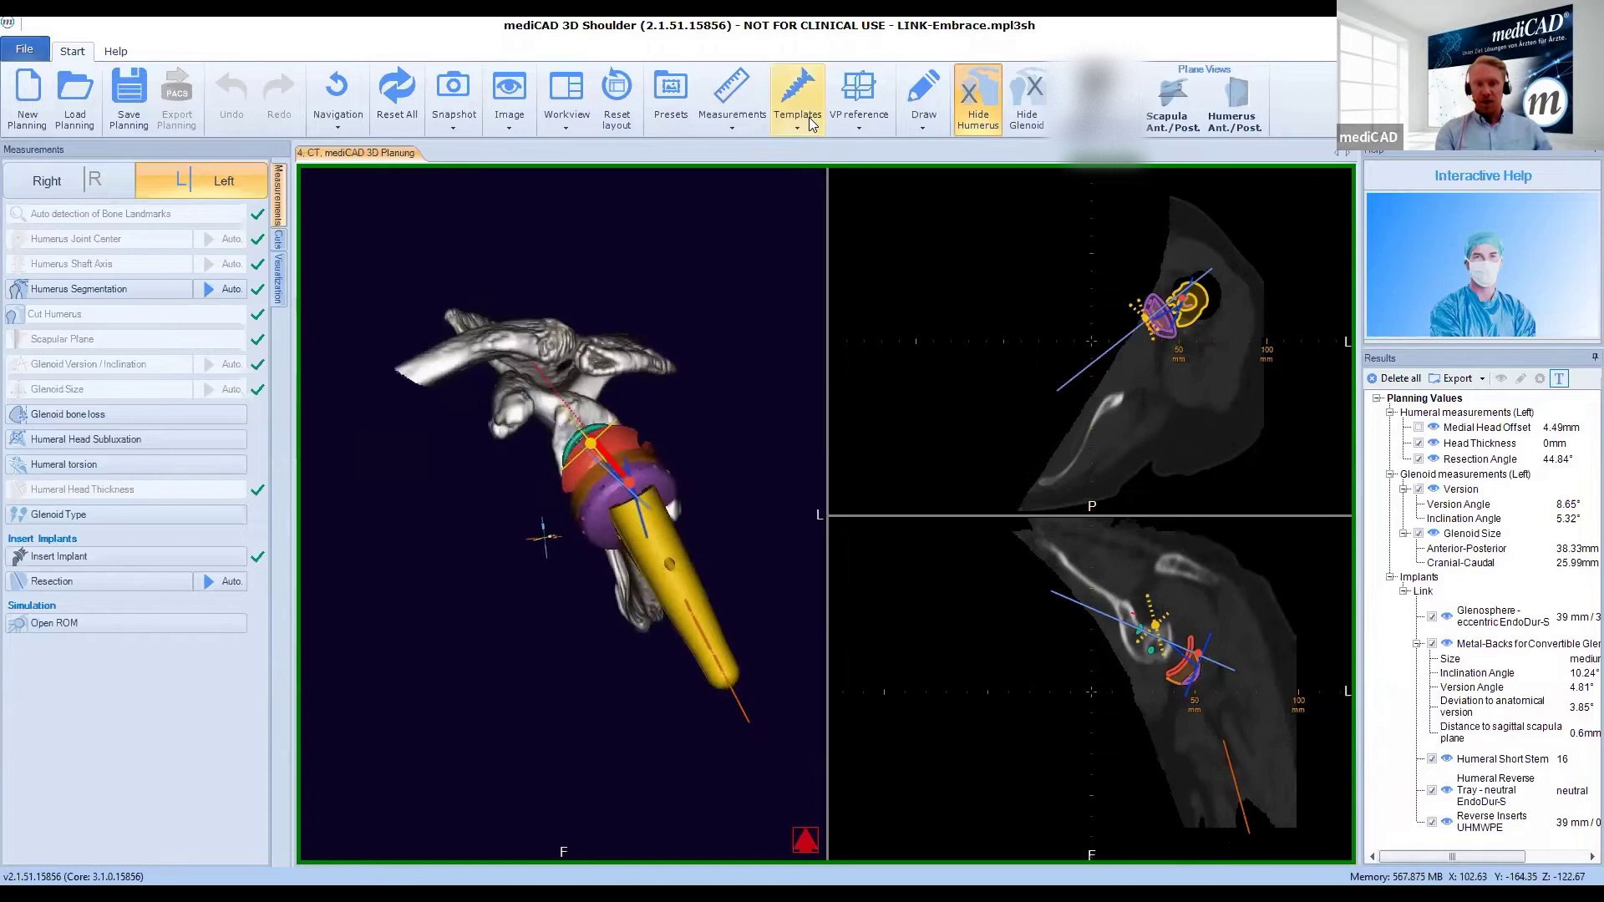
{"action": "left_click", "coordinate": [798, 108]}
{"action": "left_click", "coordinate": [801, 165]}
{"action": "left_click_drag", "start_coordinate": [706, 458], "coordinate": [607, 458]}
{"action": "scroll", "coordinate": [689, 426], "scroll_direction": "up", "scroll_amount": 3}
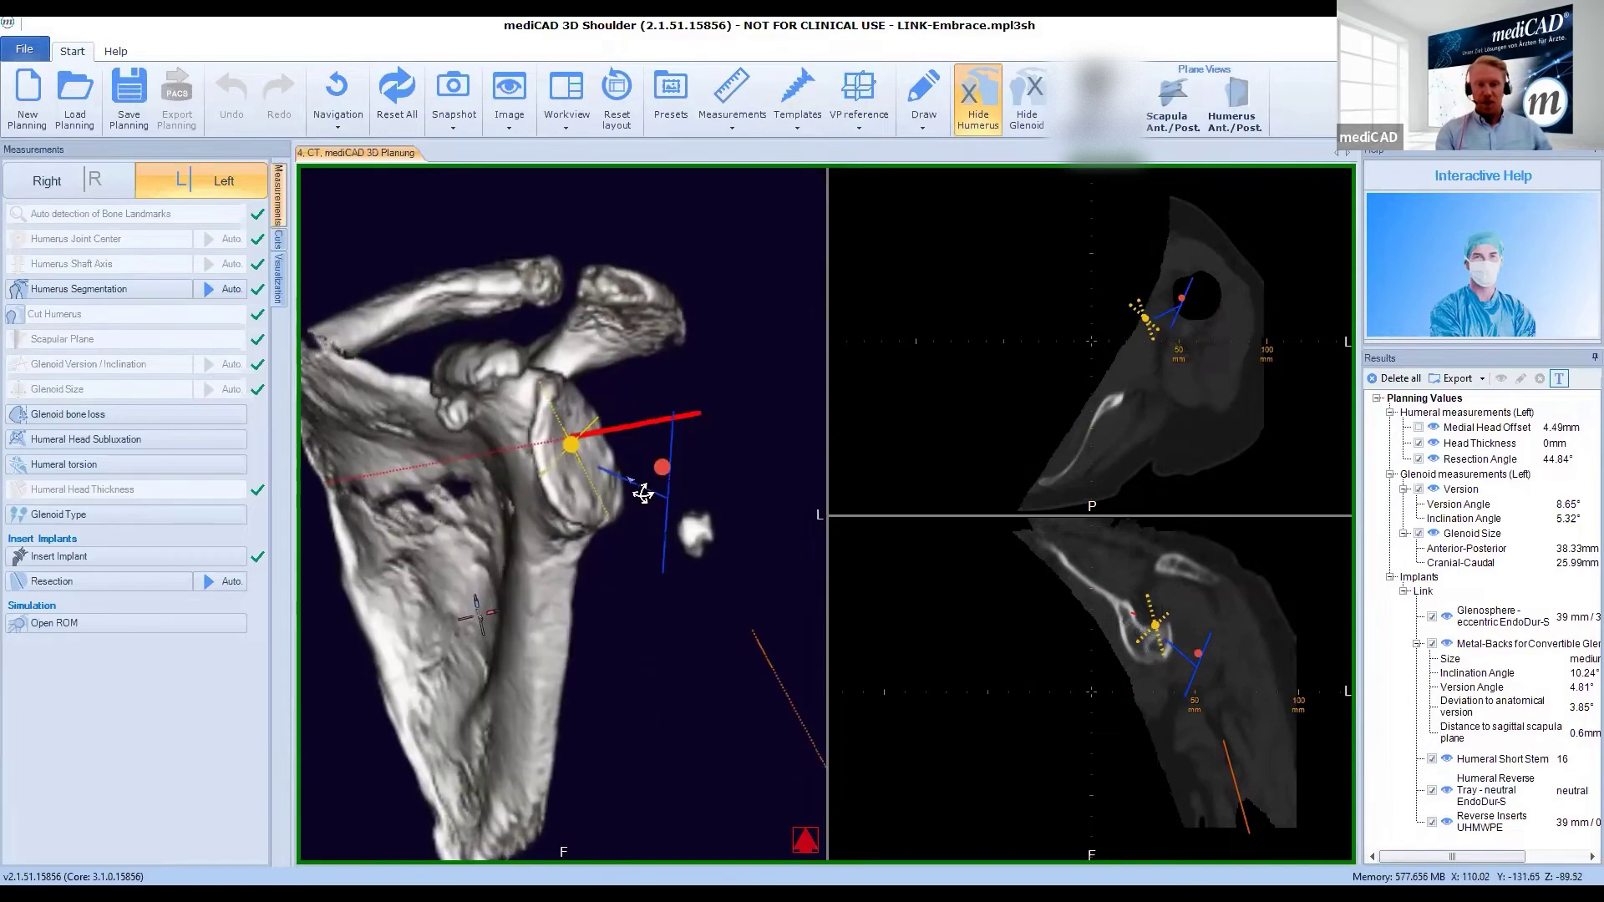
{"action": "mouse_move", "coordinate": [659, 507]}
{"action": "left_mouse_down"}
{"action": "mouse_move", "coordinate": [637, 455]}
{"action": "mouse_move", "coordinate": [585, 502]}
{"action": "mouse_move", "coordinate": [602, 476]}
{"action": "left_mouse_up"}
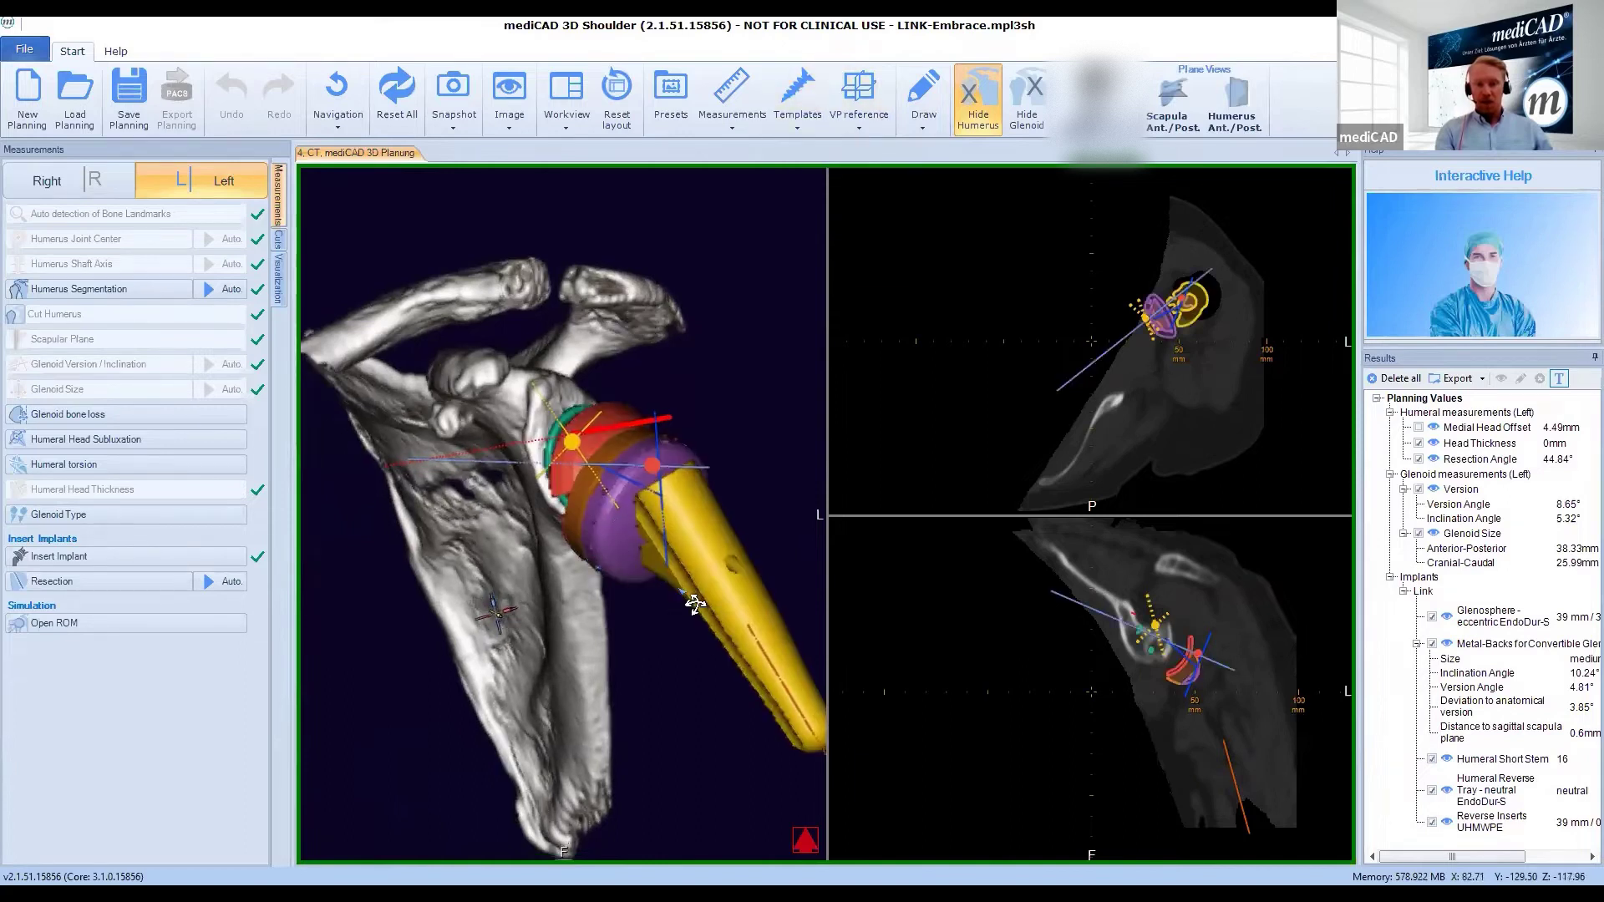
{"action": "scroll", "coordinate": [746, 607], "scroll_direction": "up", "scroll_amount": 3}
{"action": "scroll", "coordinate": [555, 562], "scroll_direction": "down", "scroll_amount": 3}
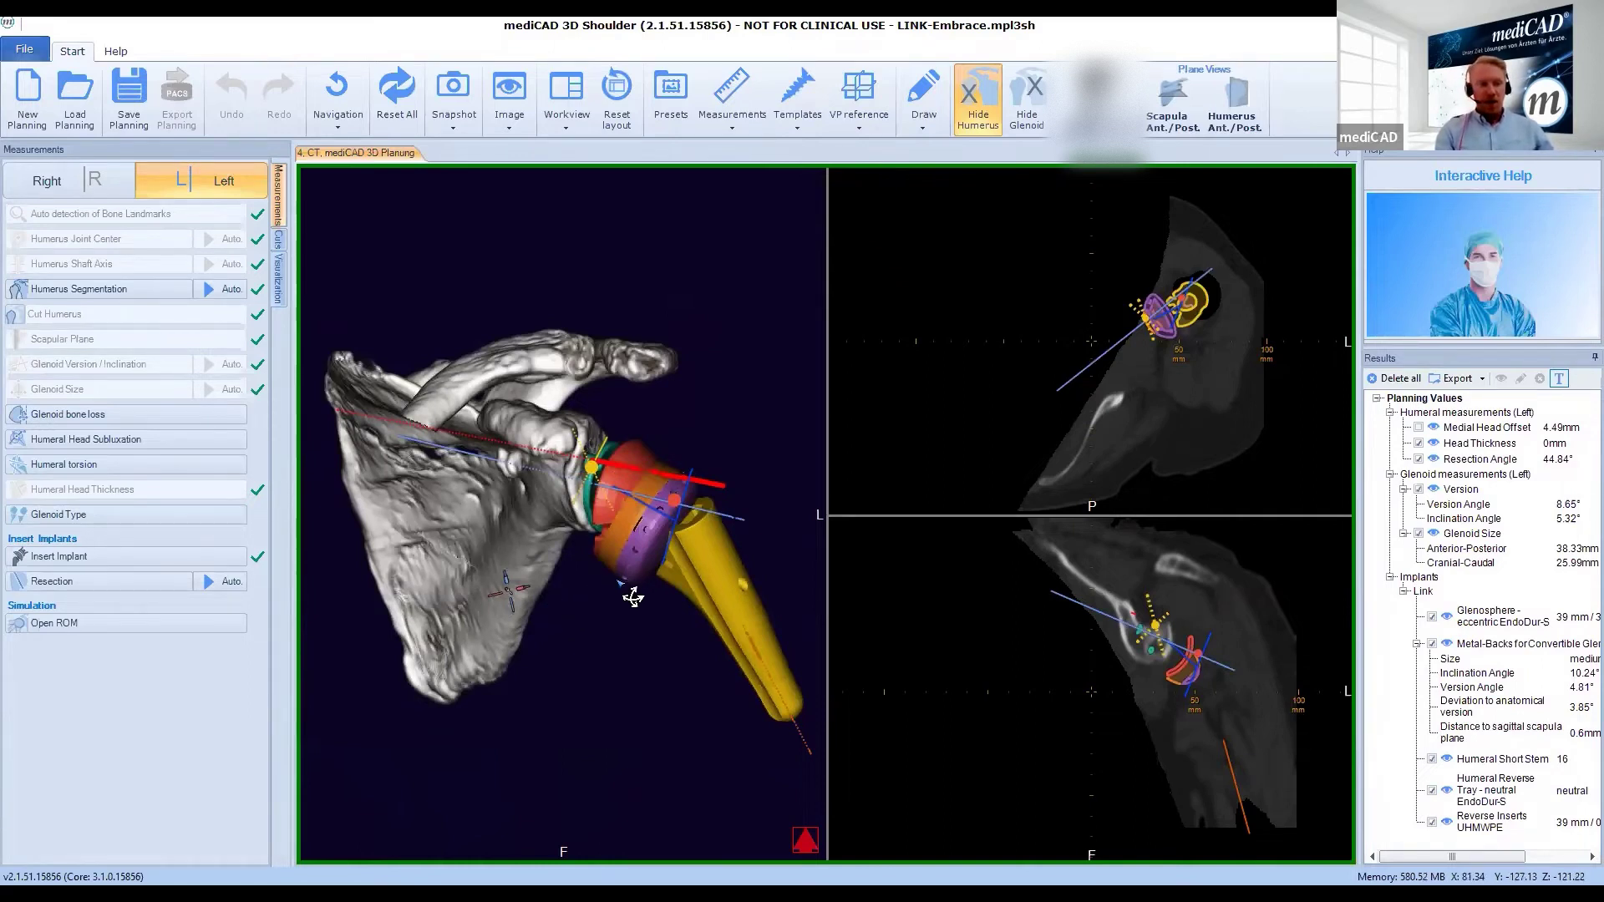
{"action": "mouse_move", "coordinate": [633, 551]}
{"action": "left_mouse_down"}
{"action": "mouse_move", "coordinate": [644, 637]}
{"action": "mouse_move", "coordinate": [630, 615]}
{"action": "mouse_move", "coordinate": [641, 544]}
{"action": "left_mouse_up"}
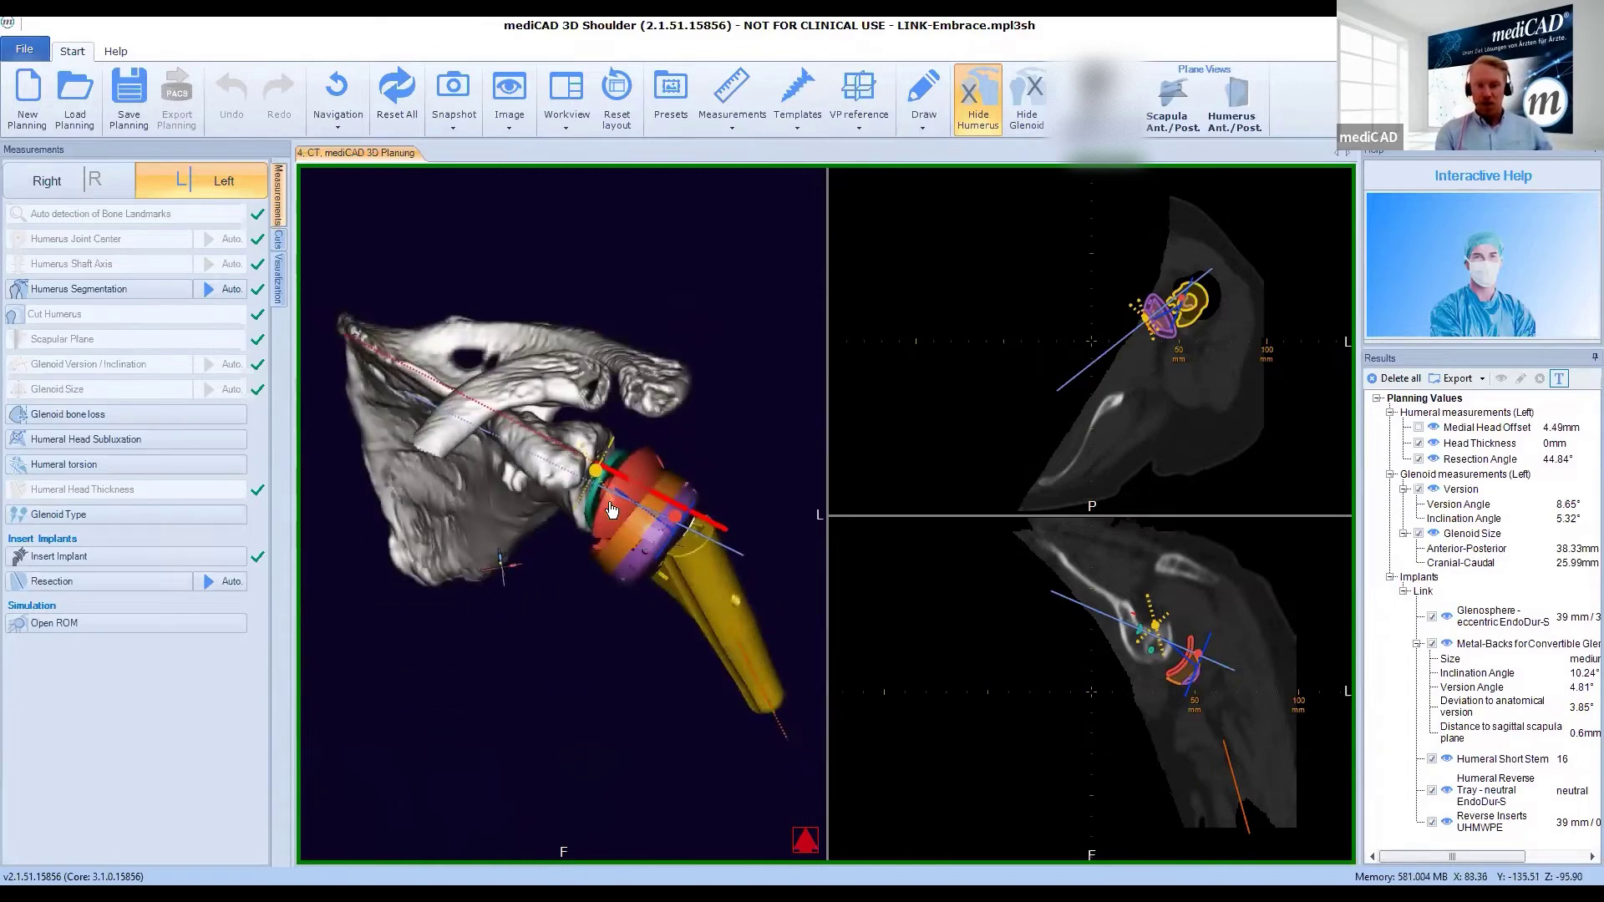
{"action": "scroll", "coordinate": [610, 510], "scroll_direction": "up", "scroll_amount": 2}
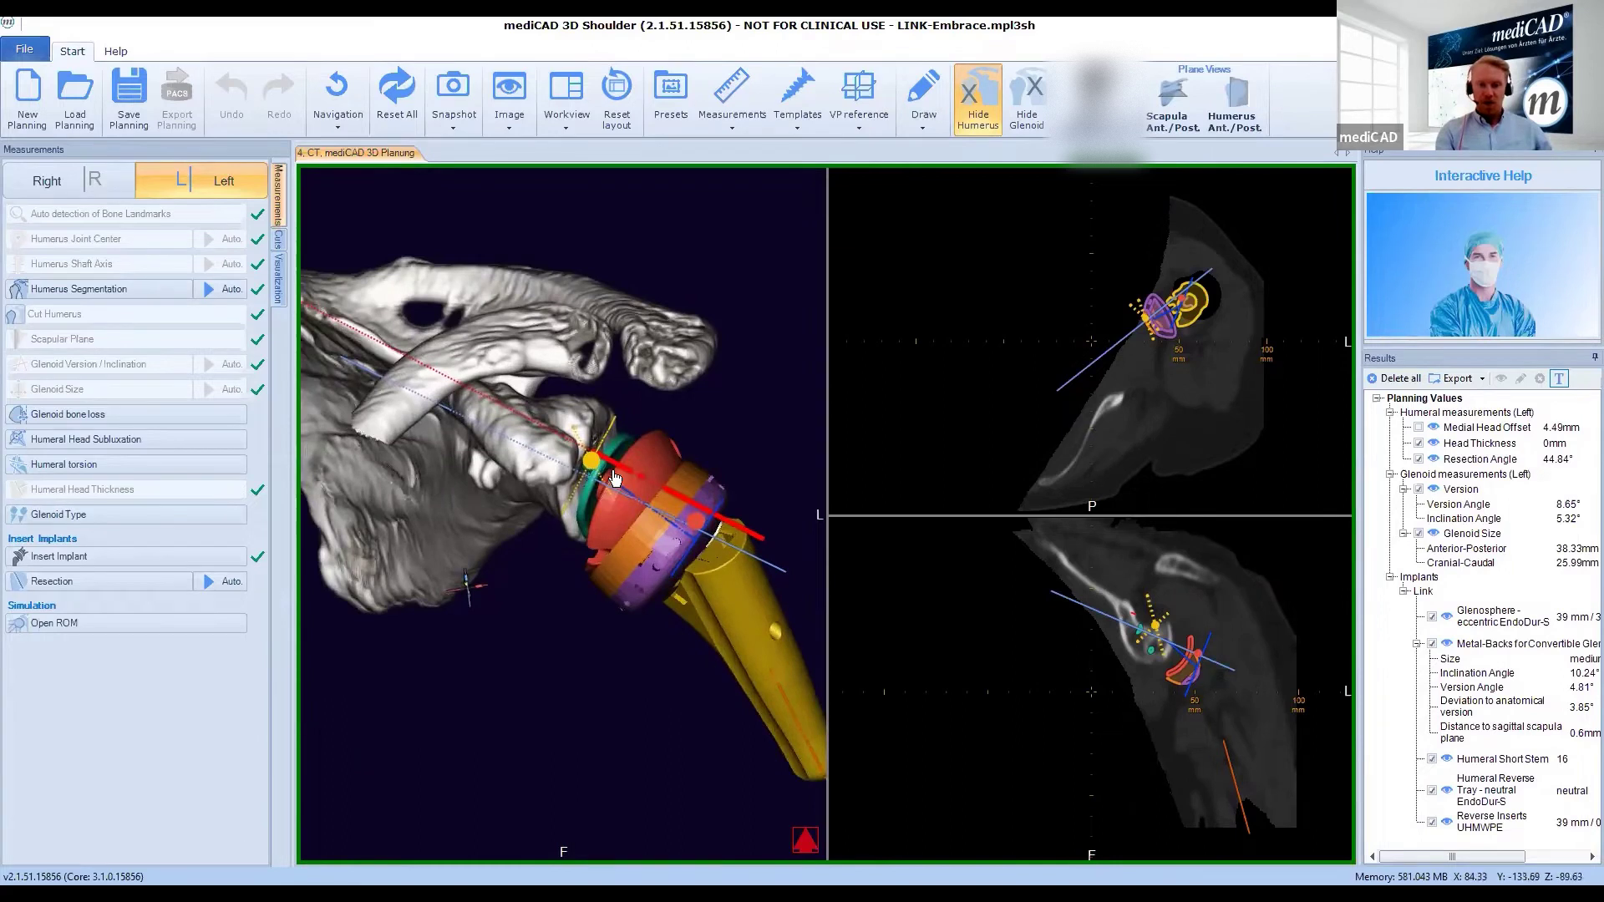
{"action": "left_click_drag", "start_coordinate": [603, 527], "coordinate": [593, 505]}
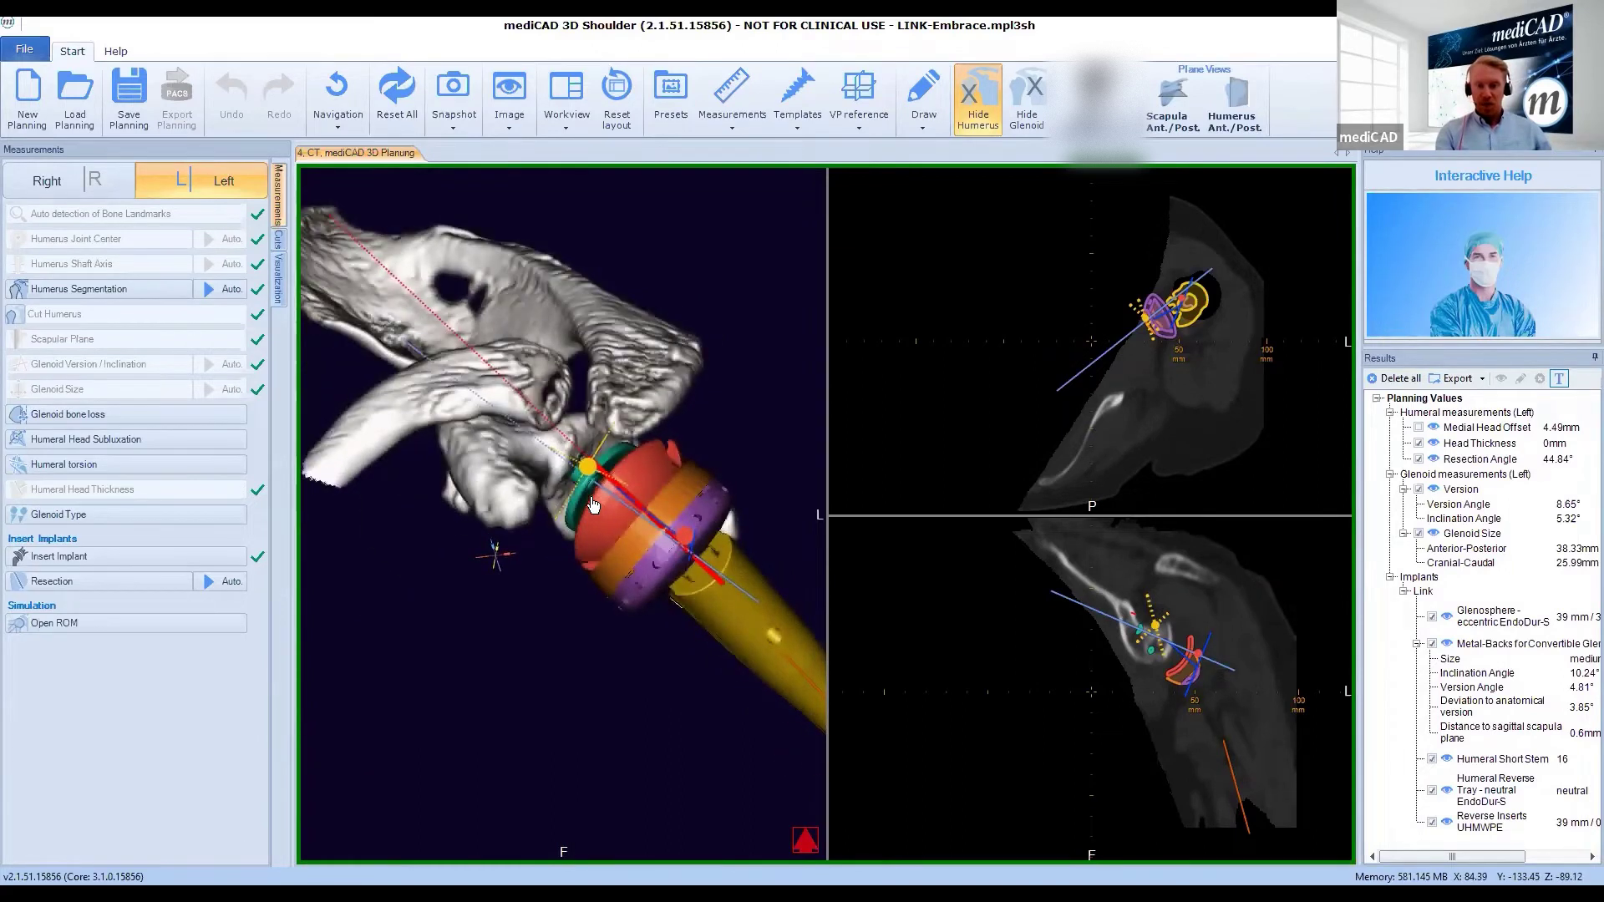
{"action": "left_click_drag", "start_coordinate": [638, 428], "coordinate": [577, 482]}
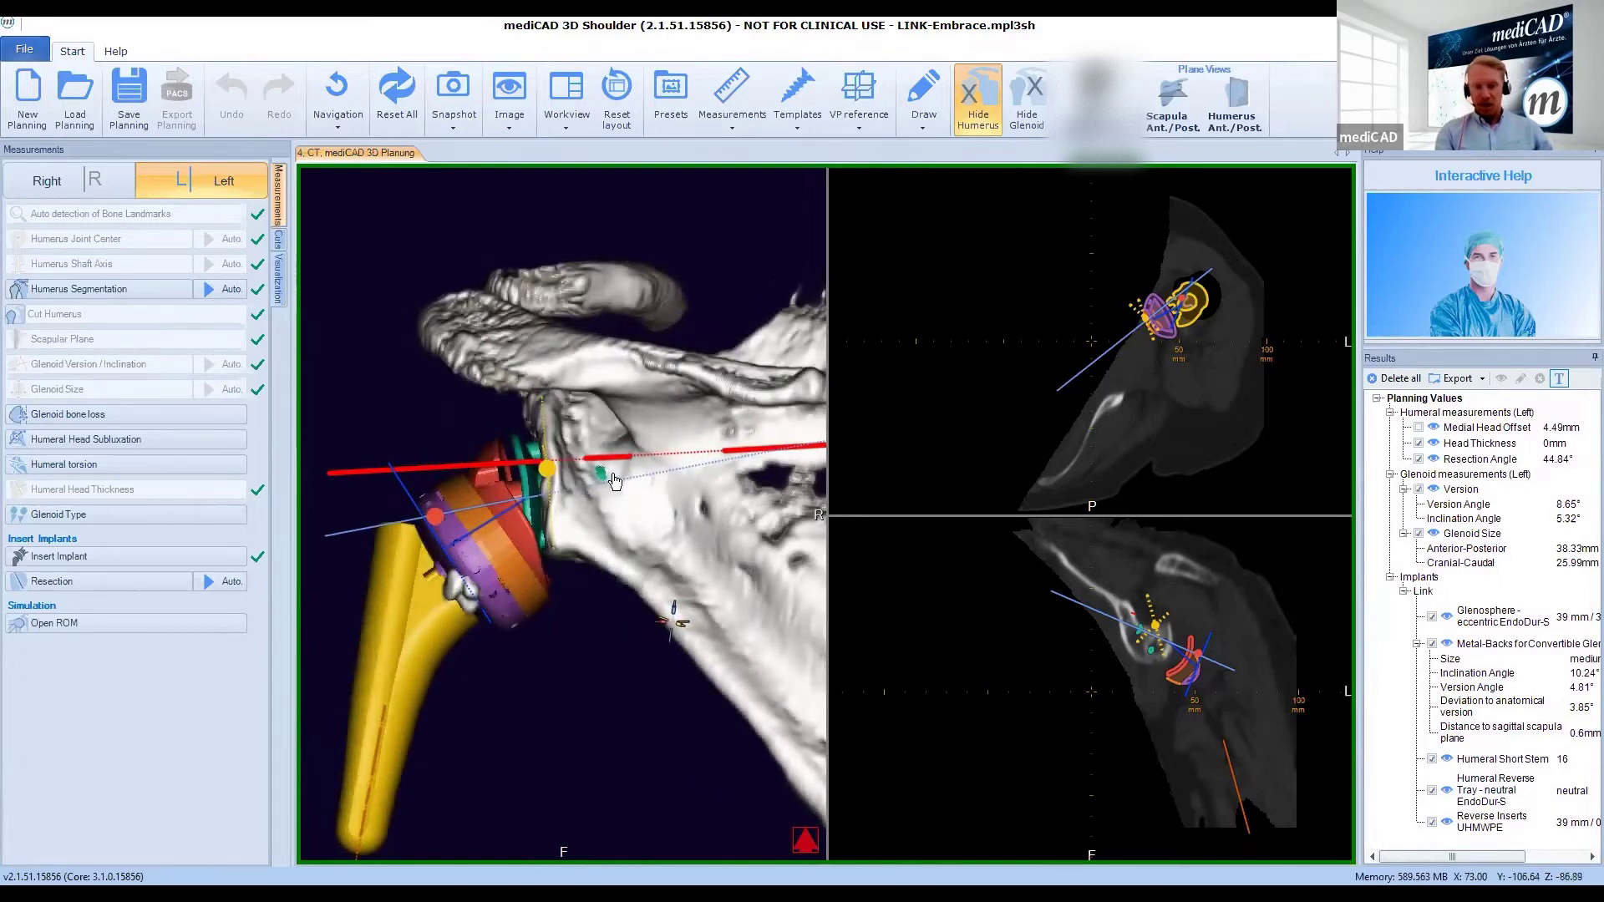
{"action": "scroll", "coordinate": [614, 502], "scroll_direction": "up", "scroll_amount": 5}
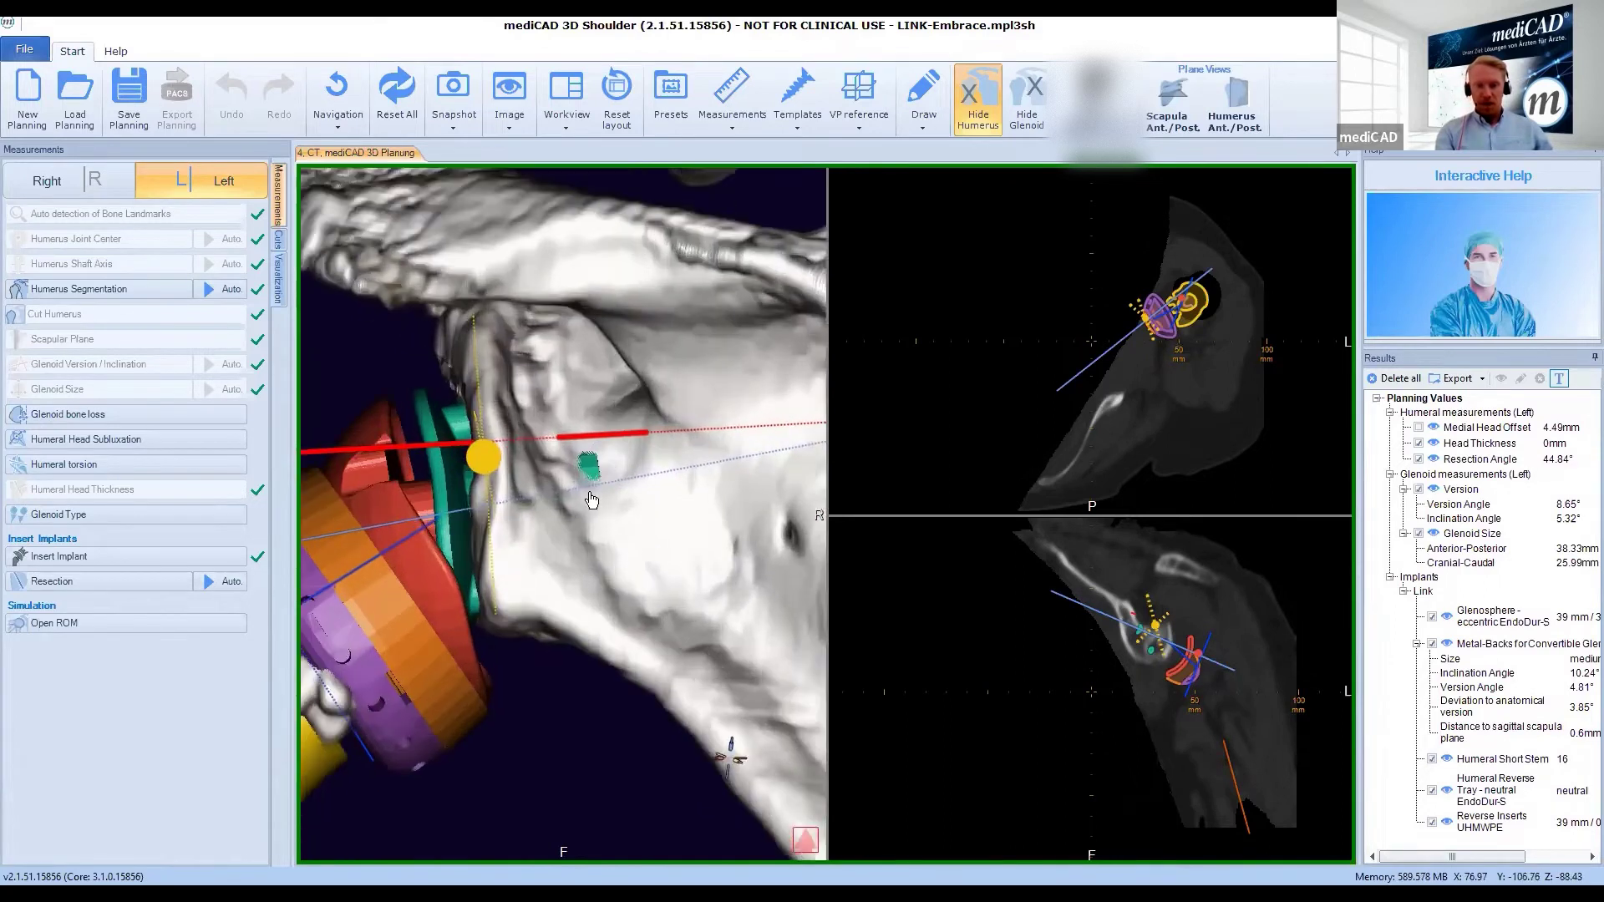
{"action": "scroll", "coordinate": [643, 580], "scroll_direction": "down", "scroll_amount": 4}
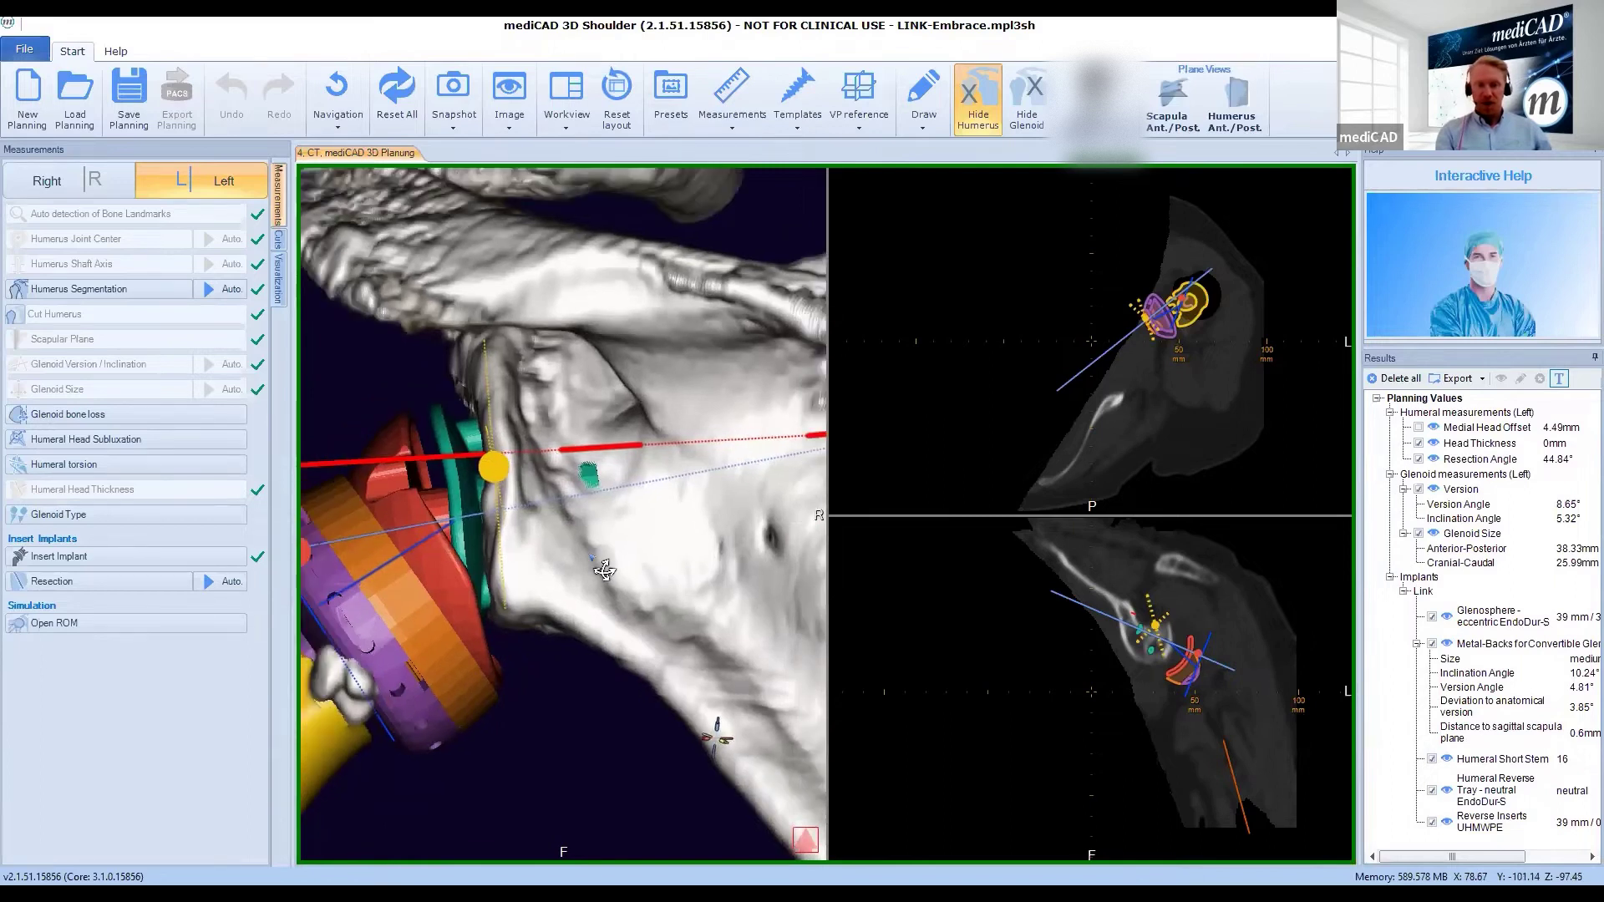
{"action": "left_click_drag", "start_coordinate": [662, 593], "coordinate": [537, 618]}
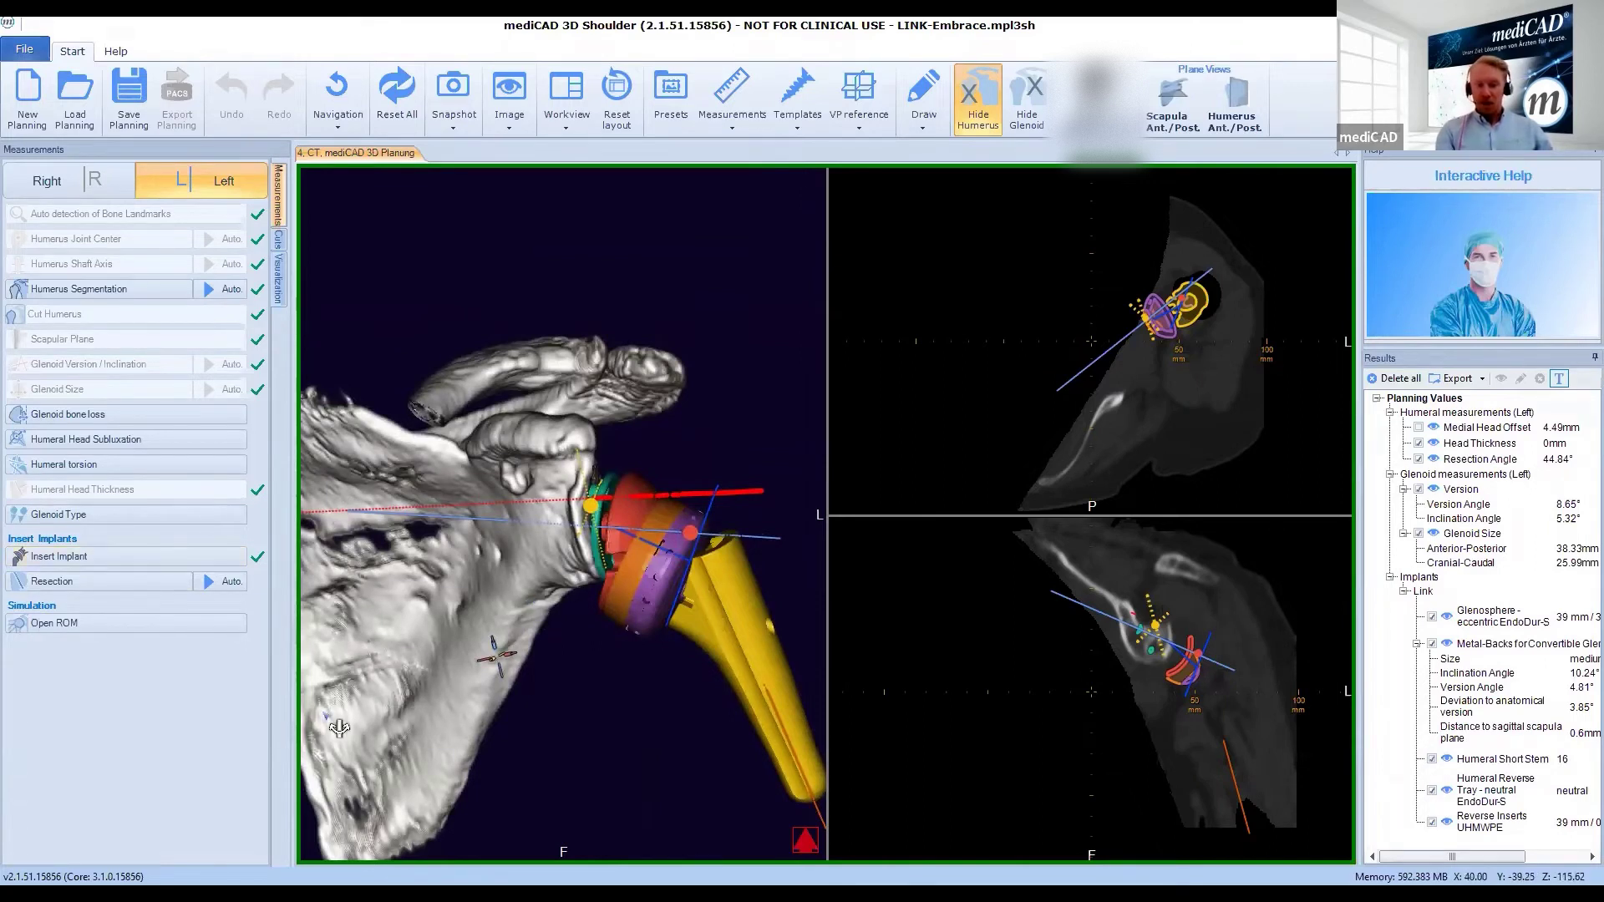
Add a new implant with manufacturer Link (Embrace Reverse Inserts UHMWPE, 39 mm / 0 mm)
{"action": "left_click", "coordinate": [118, 556]}
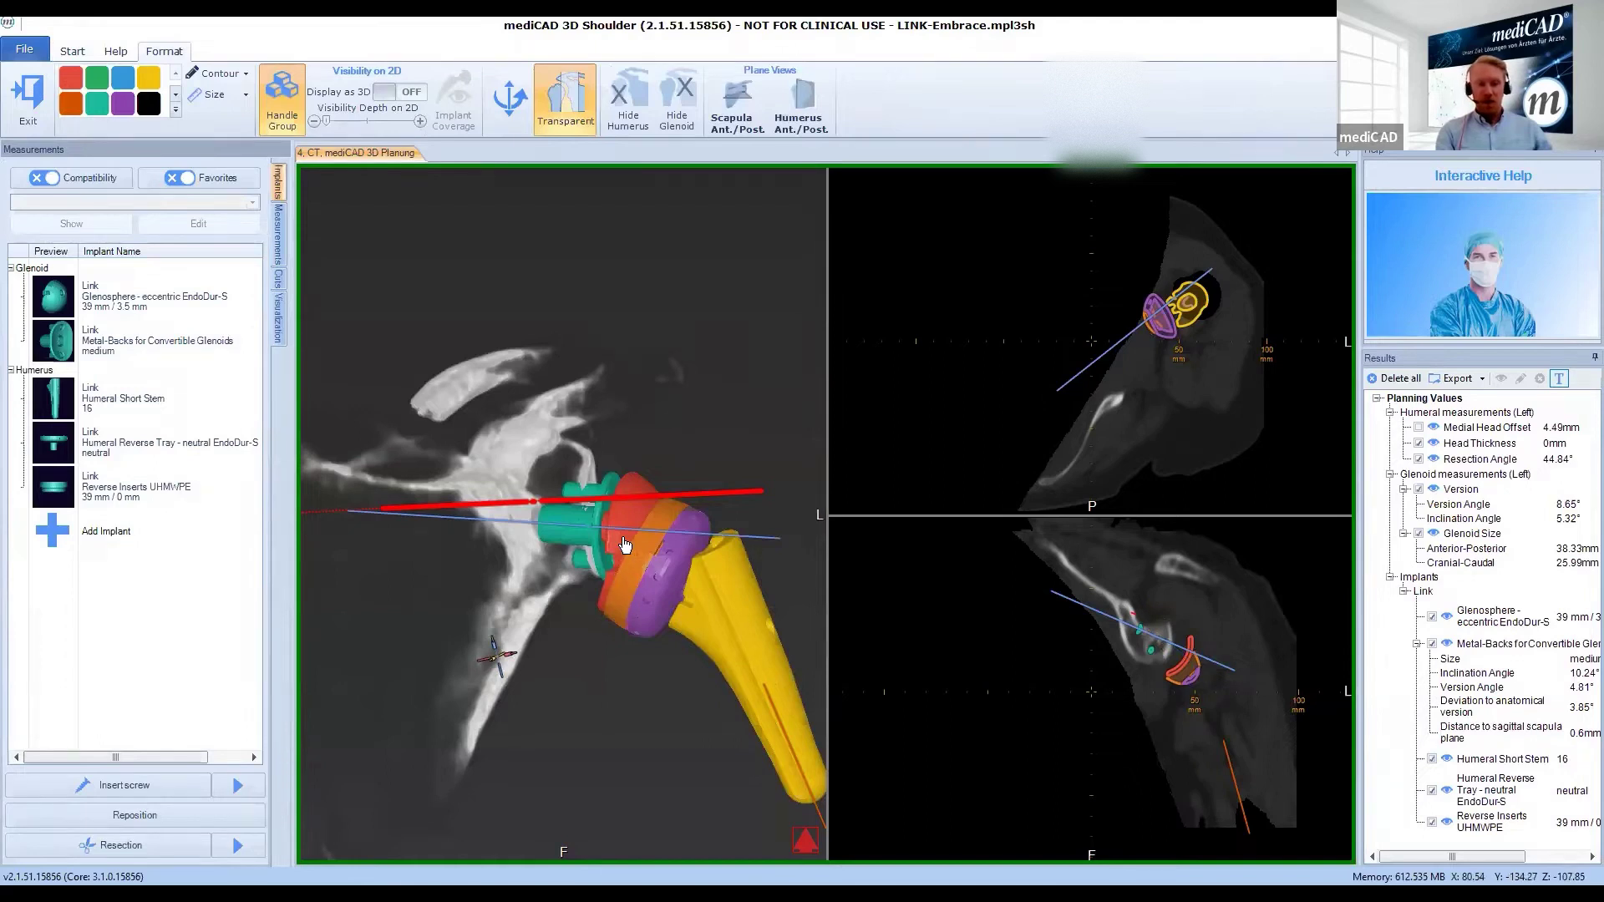
{"action": "mouse_move", "coordinate": [543, 614]}
{"action": "left_mouse_down"}
{"action": "mouse_move", "coordinate": [534, 626]}
{"action": "mouse_move", "coordinate": [552, 620]}
{"action": "left_mouse_up"}
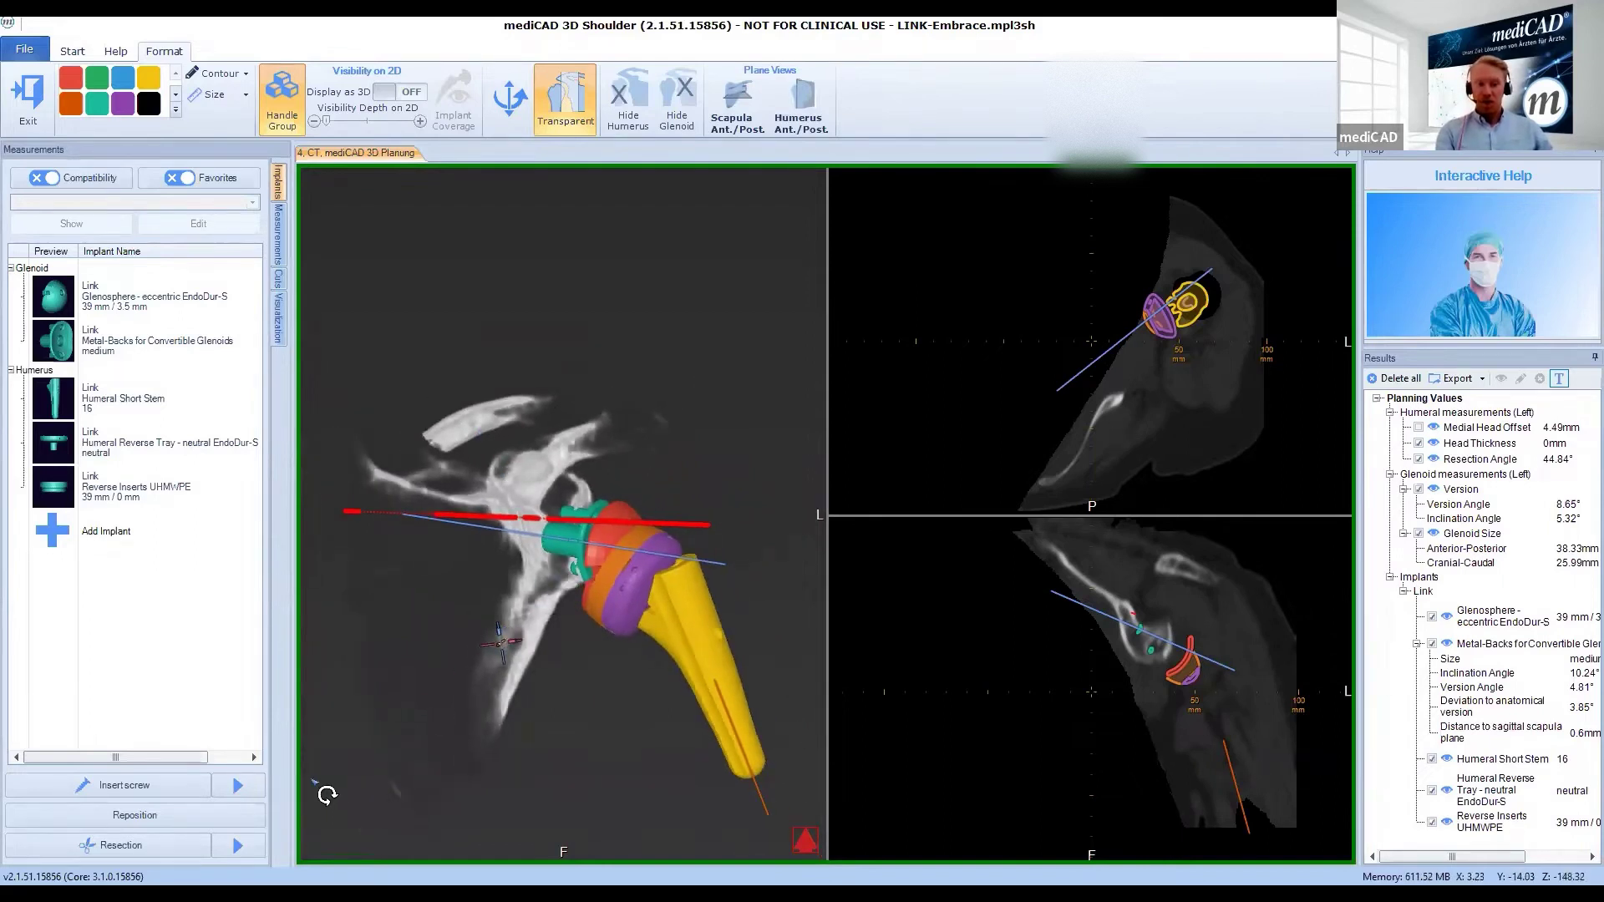
{"action": "left_click", "coordinate": [125, 534]}
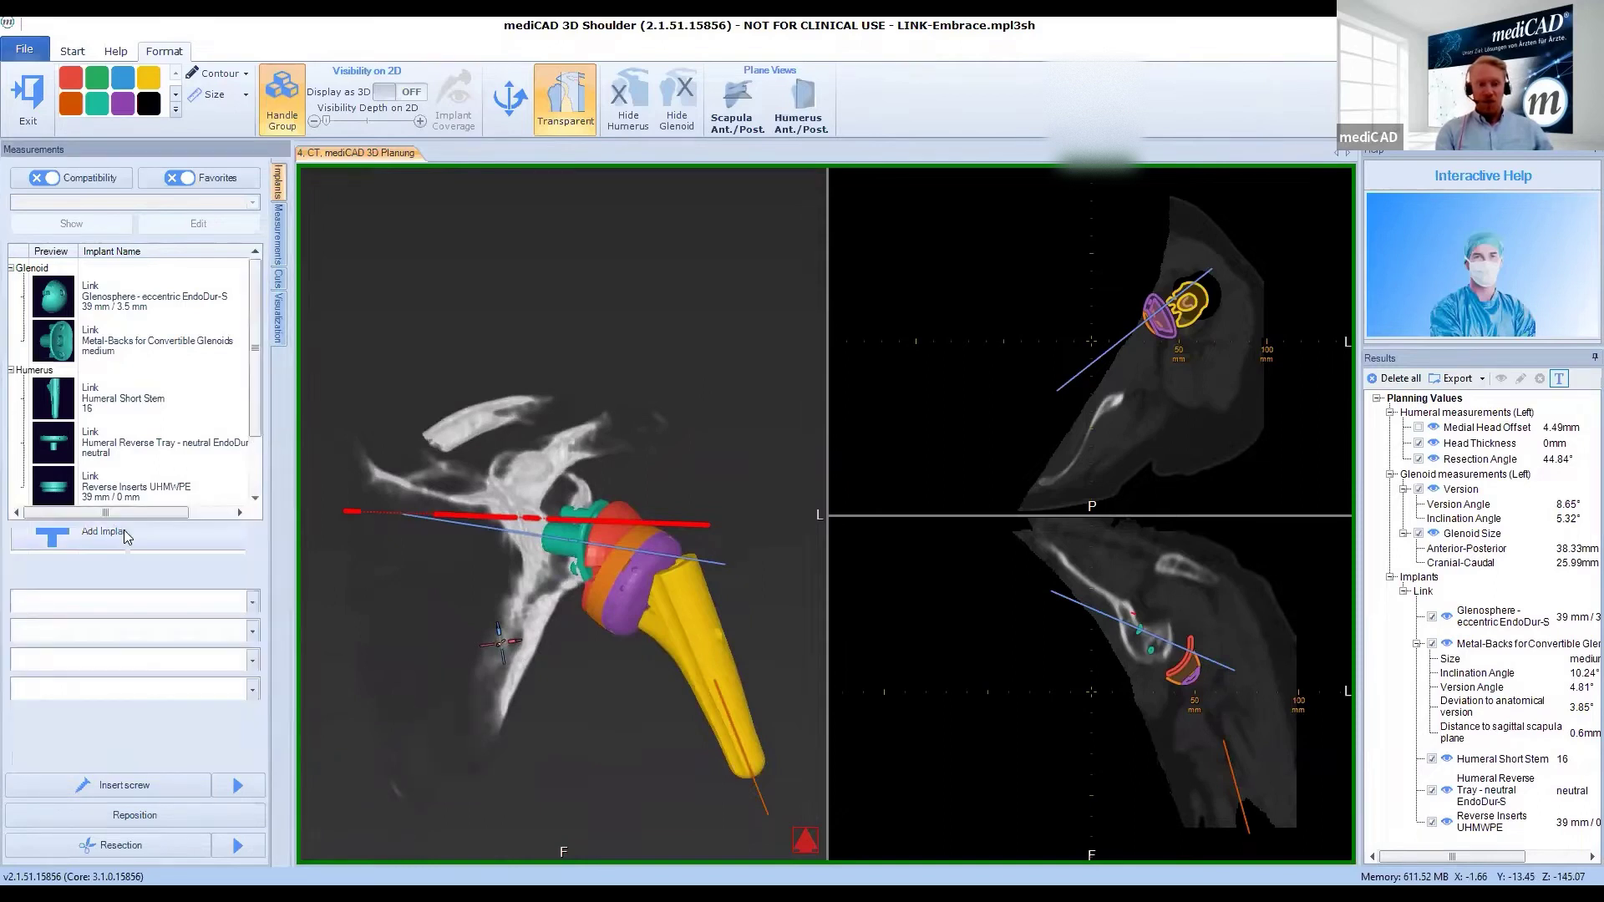
{"action": "left_click", "coordinate": [253, 545]}
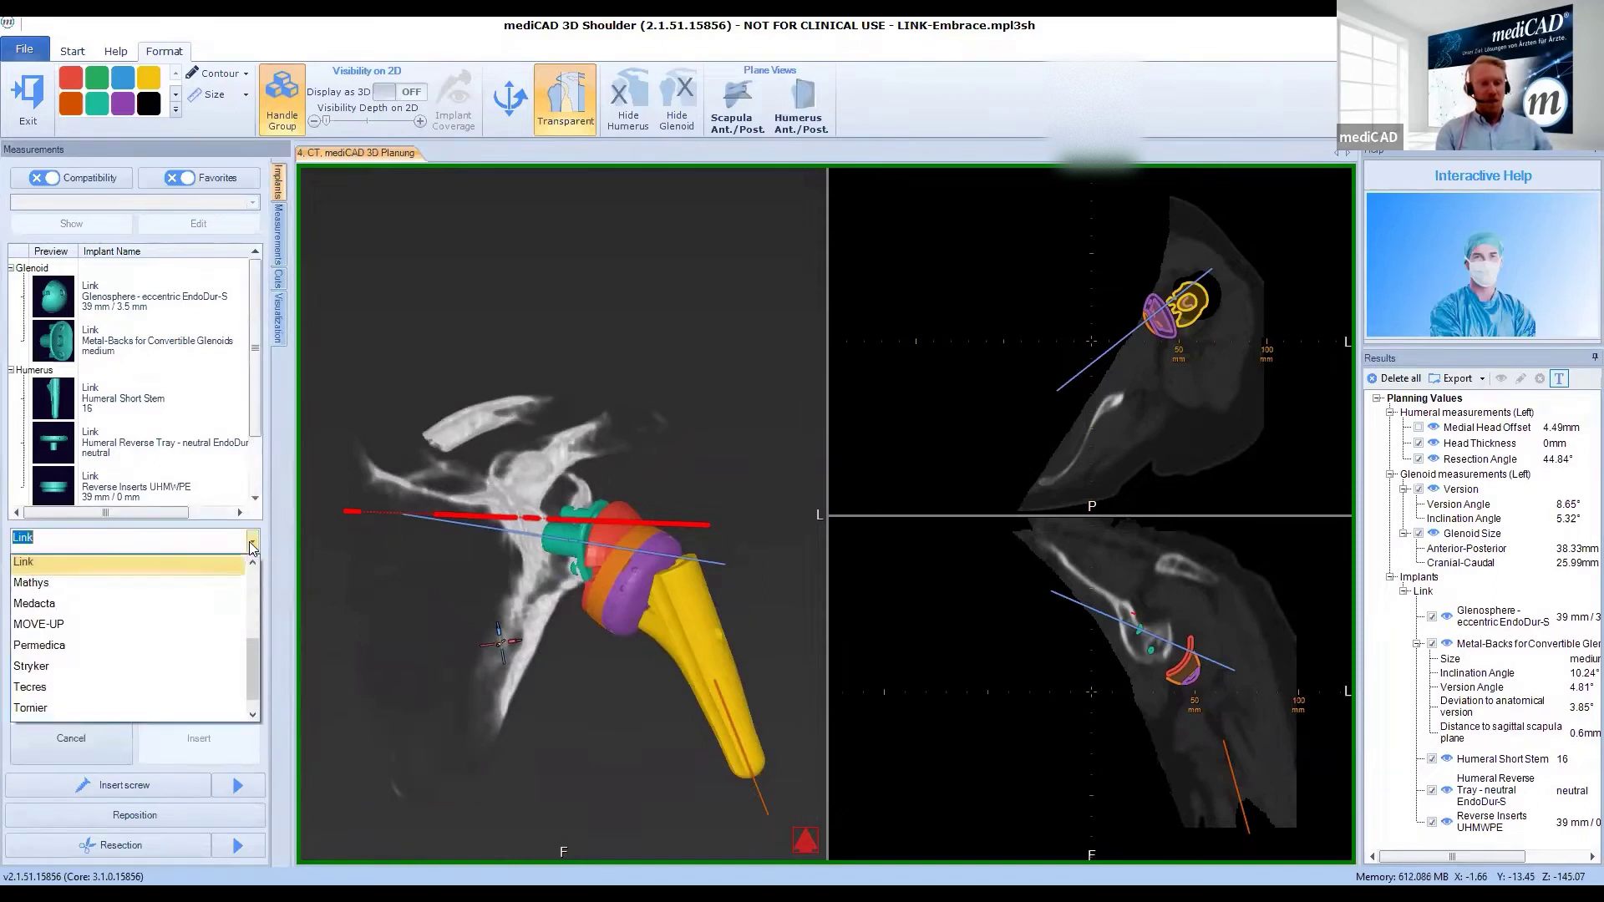
{"action": "left_click_drag", "start_coordinate": [254, 643], "coordinate": [264, 557]}
{"action": "scroll", "coordinate": [251, 585], "scroll_direction": "down", "scroll_amount": 3}
{"action": "scroll", "coordinate": [255, 551], "scroll_direction": "up", "scroll_amount": 1}
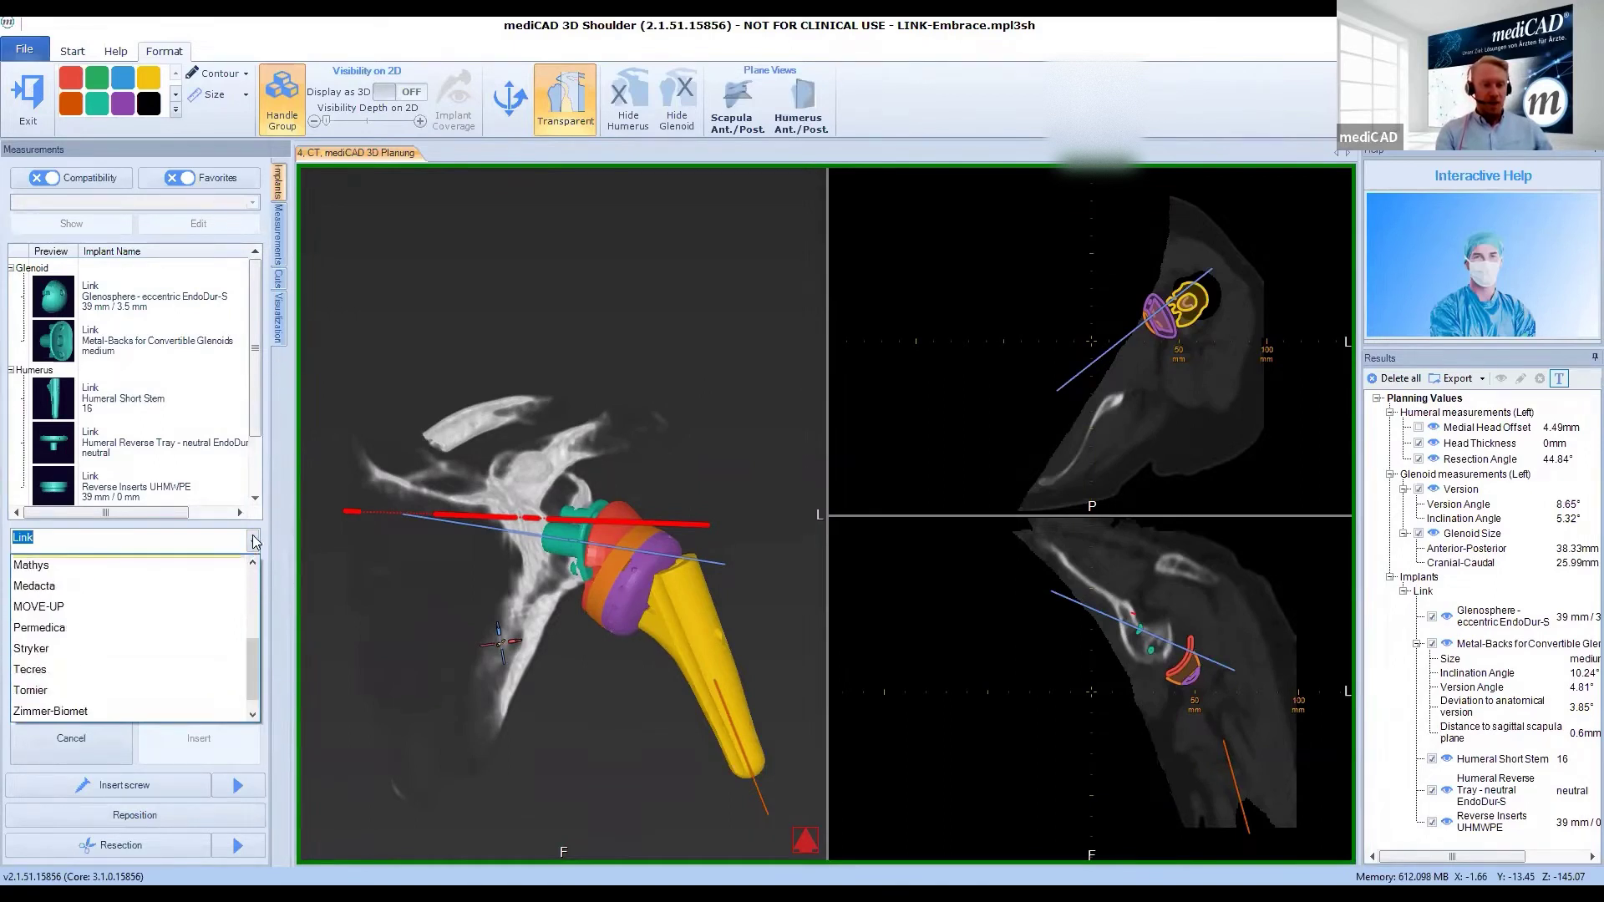
{"action": "left_click", "coordinate": [255, 542]}
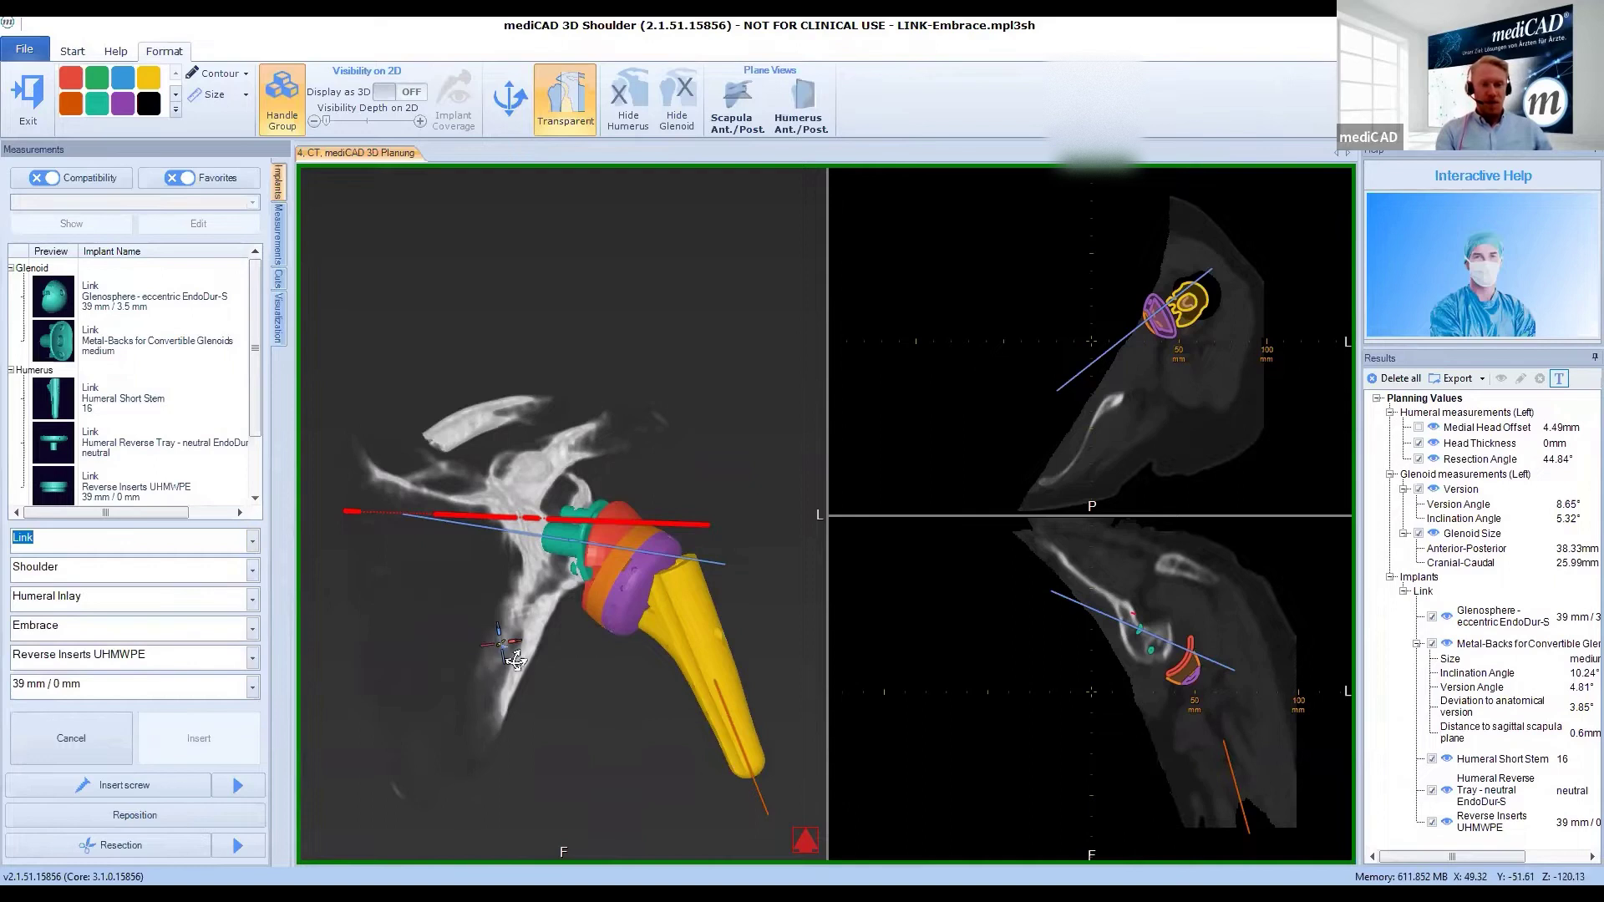
{"action": "left_click_drag", "start_coordinate": [577, 594], "coordinate": [574, 529]}
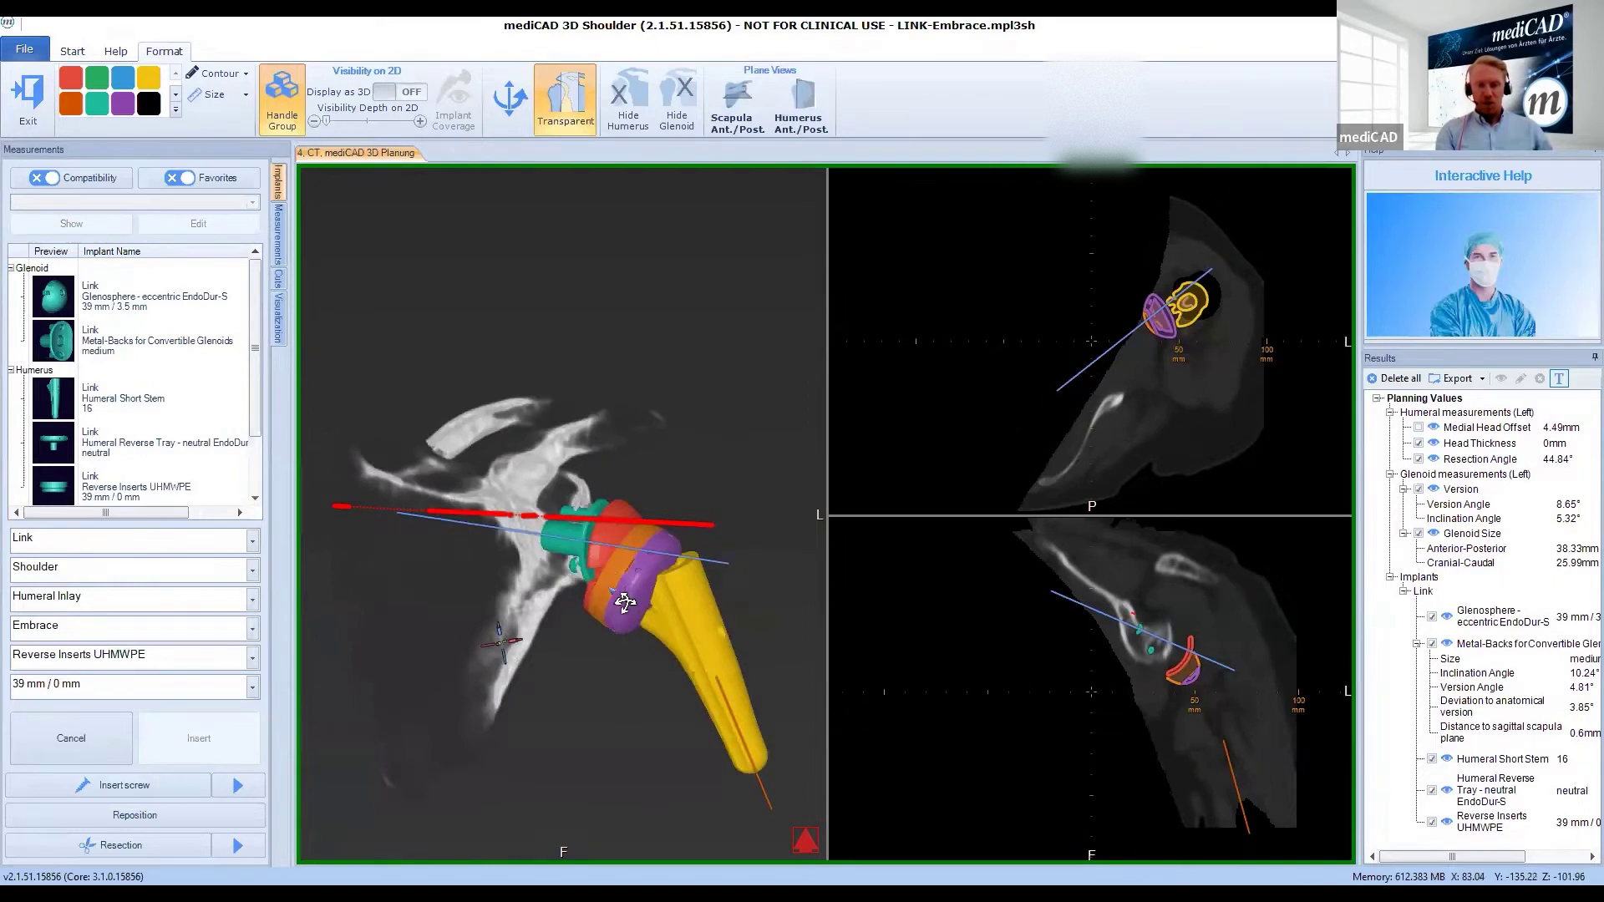
{"action": "left_click_drag", "start_coordinate": [625, 601], "coordinate": [622, 603]}
{"action": "left_click_drag", "start_coordinate": [602, 532], "coordinate": [619, 536]}
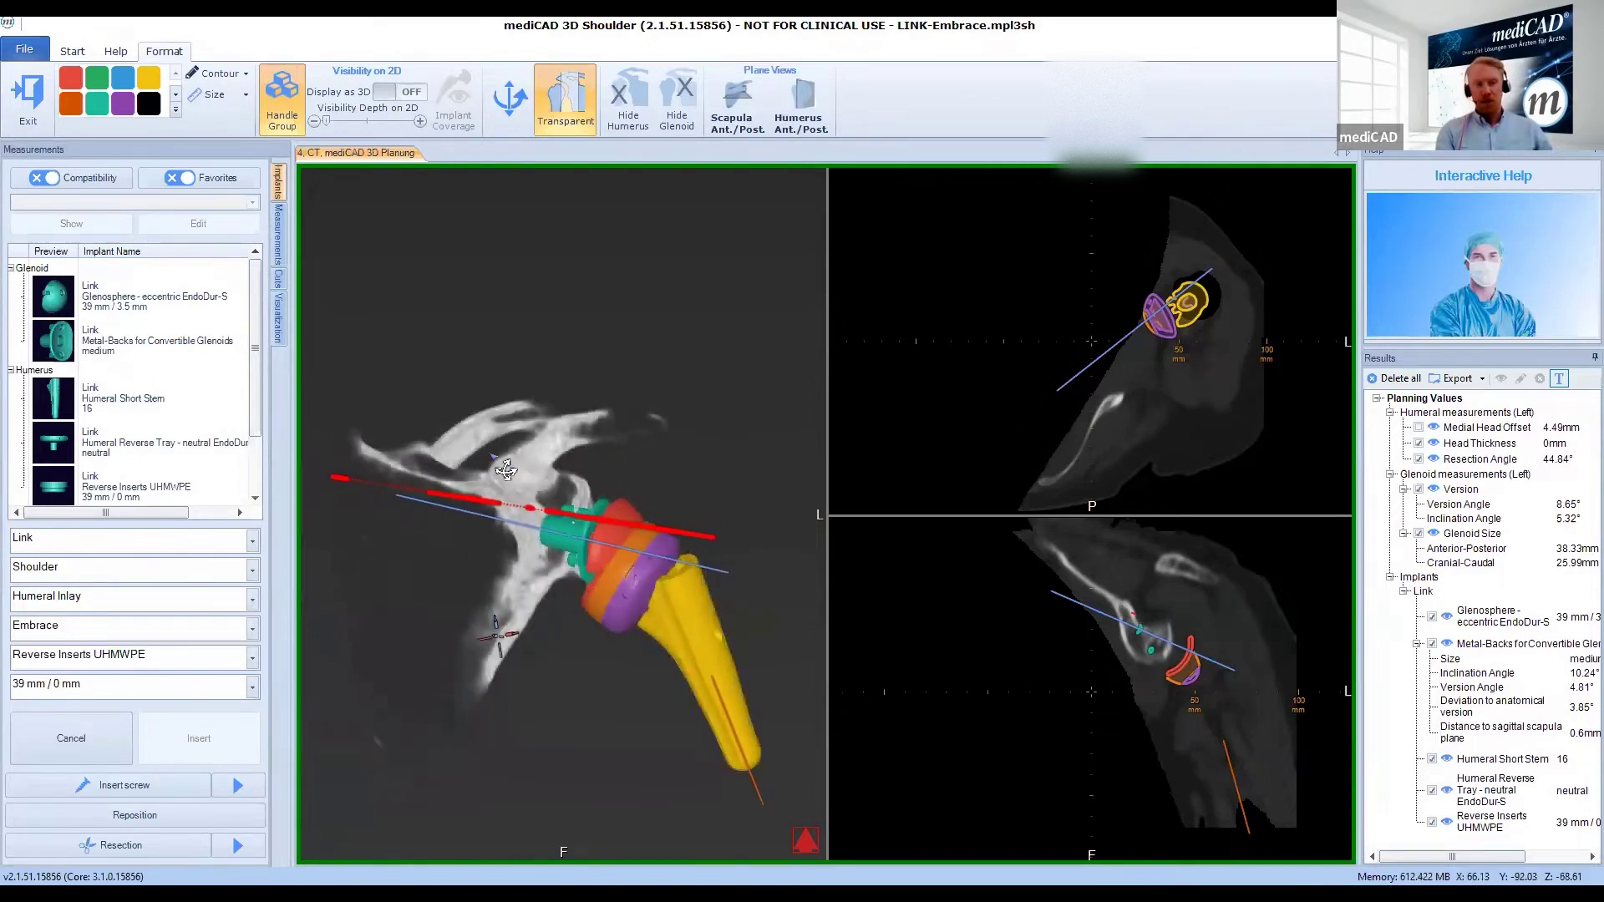
Exit the implant editor and review the reverse construct between scapula and humerus
{"action": "left_click", "coordinate": [29, 99]}
{"action": "left_click_drag", "start_coordinate": [535, 541], "coordinate": [554, 575]}
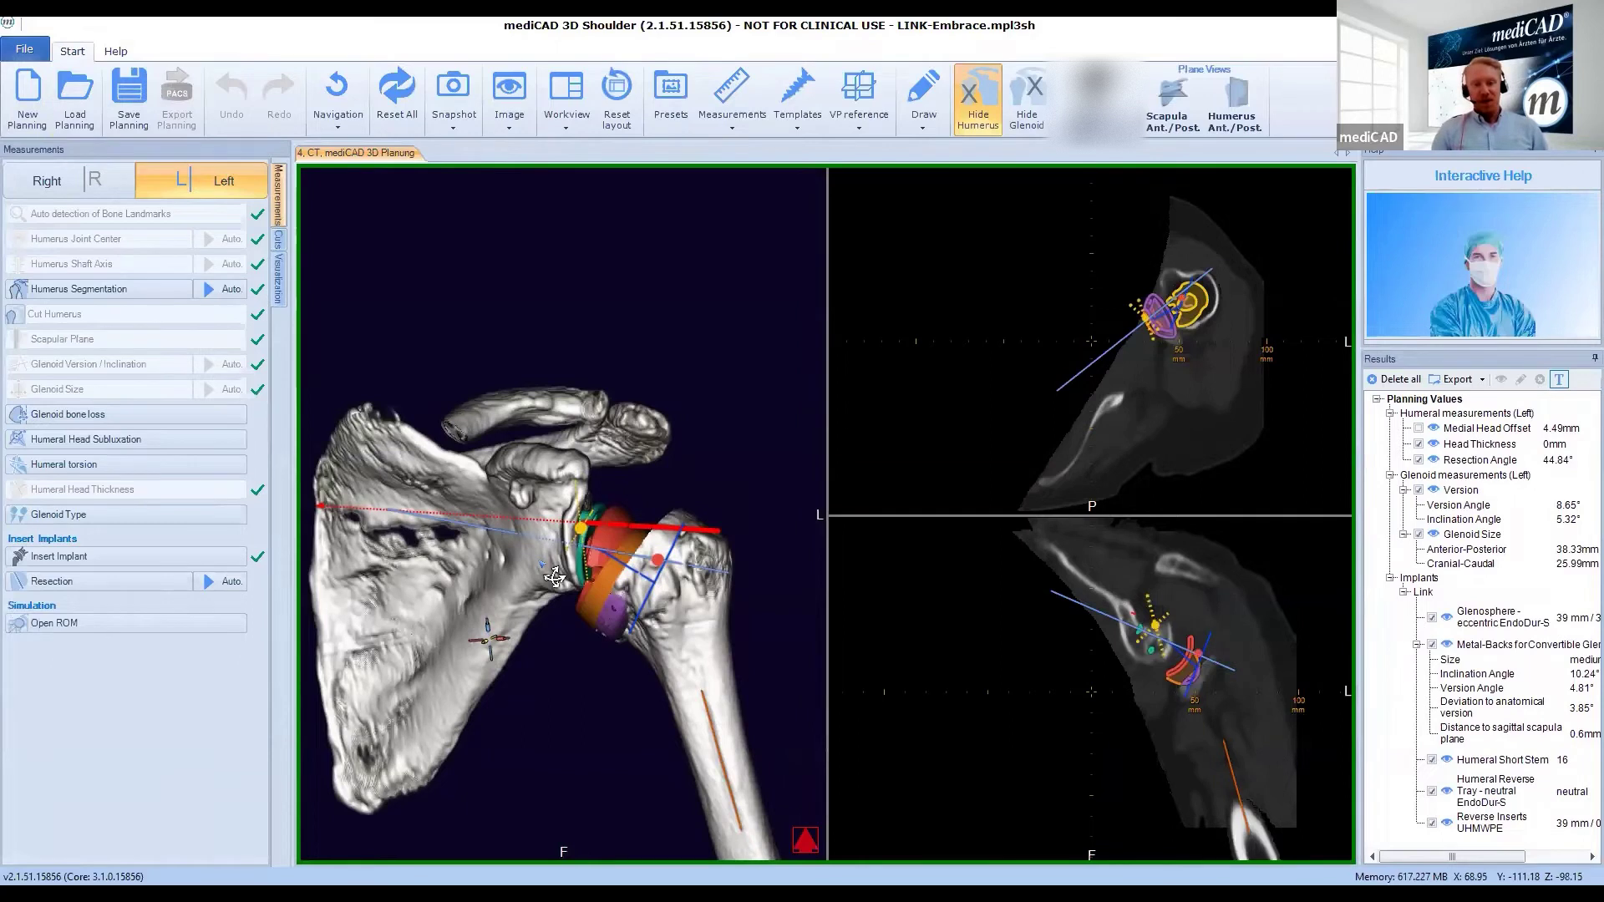
{"action": "left_click_drag", "start_coordinate": [553, 583], "coordinate": [548, 639]}
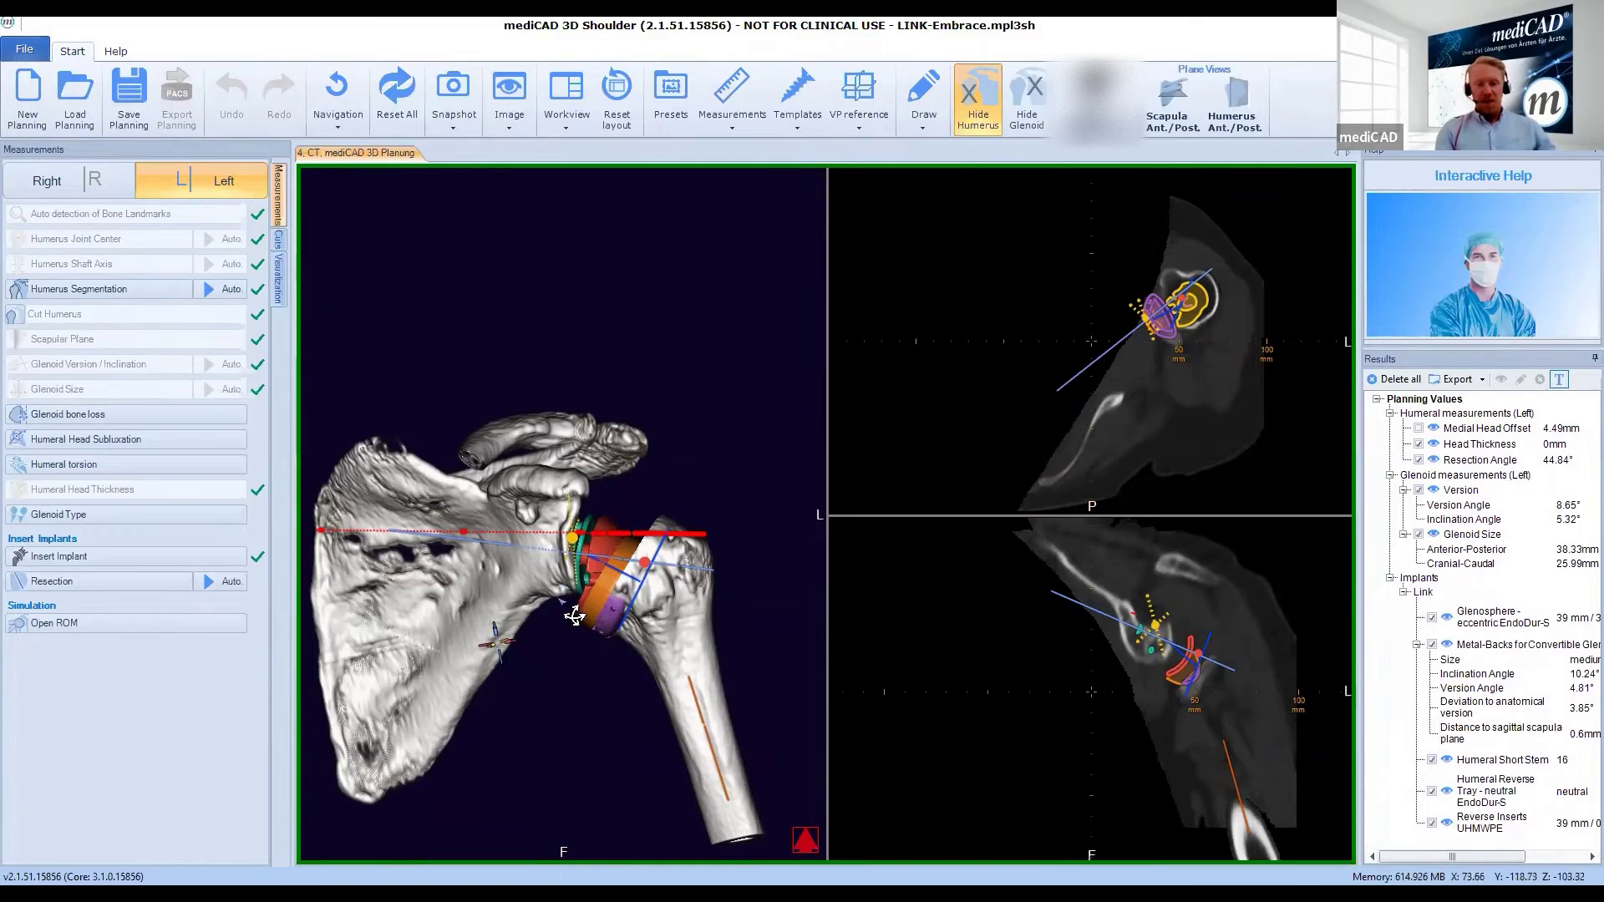
{"action": "left_click_drag", "start_coordinate": [568, 601], "coordinate": [563, 599]}
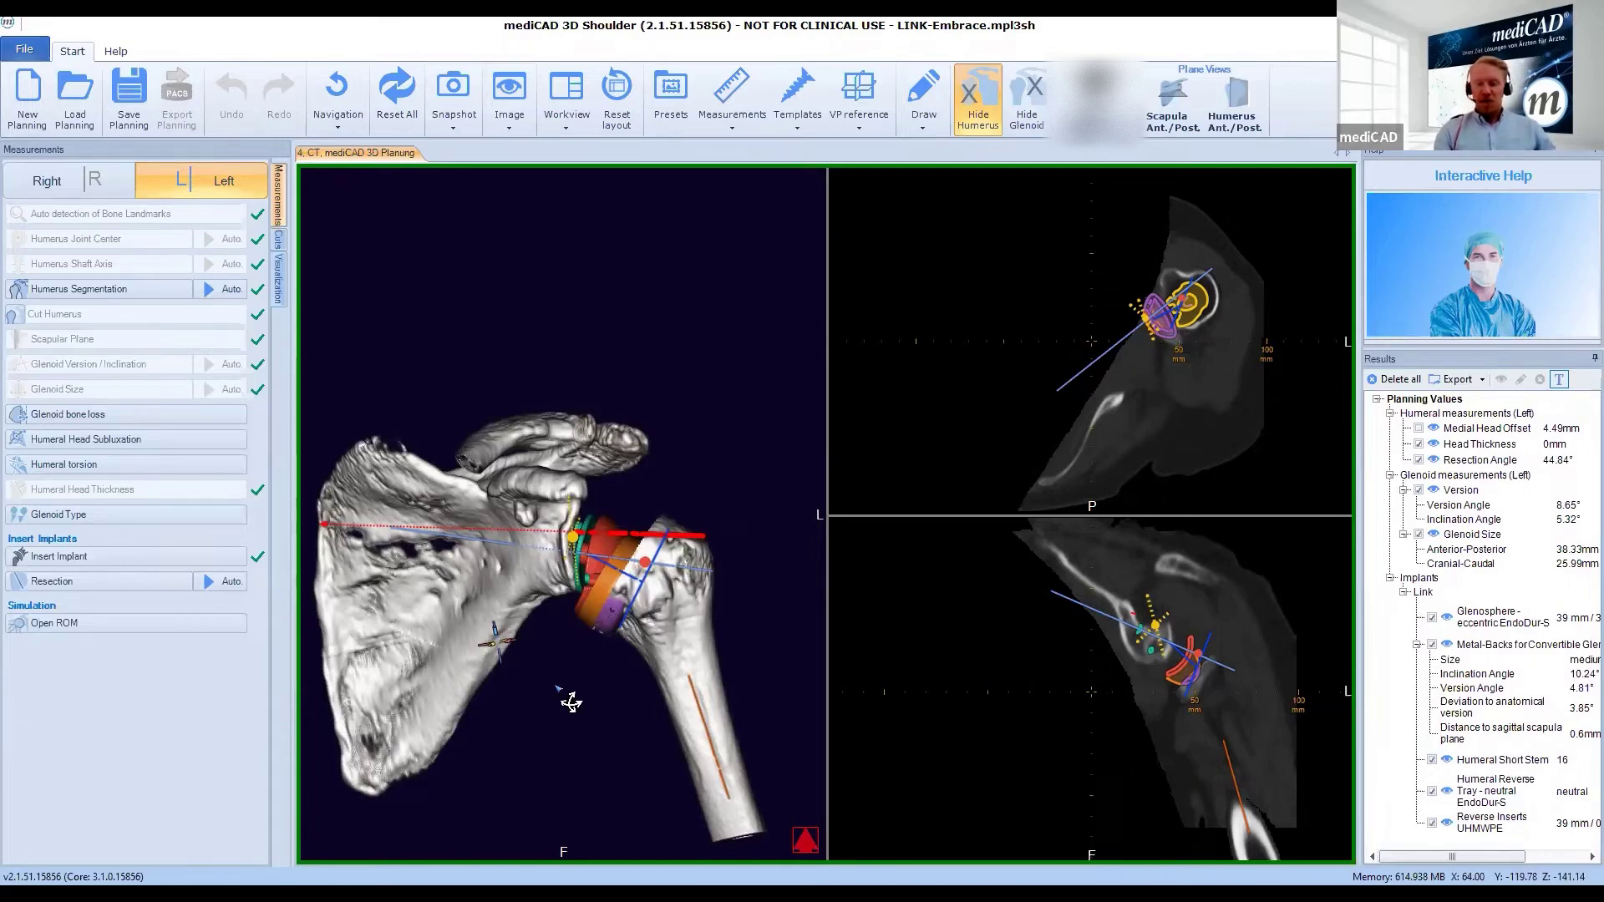
{"action": "left_click_drag", "start_coordinate": [656, 661], "coordinate": [567, 593]}
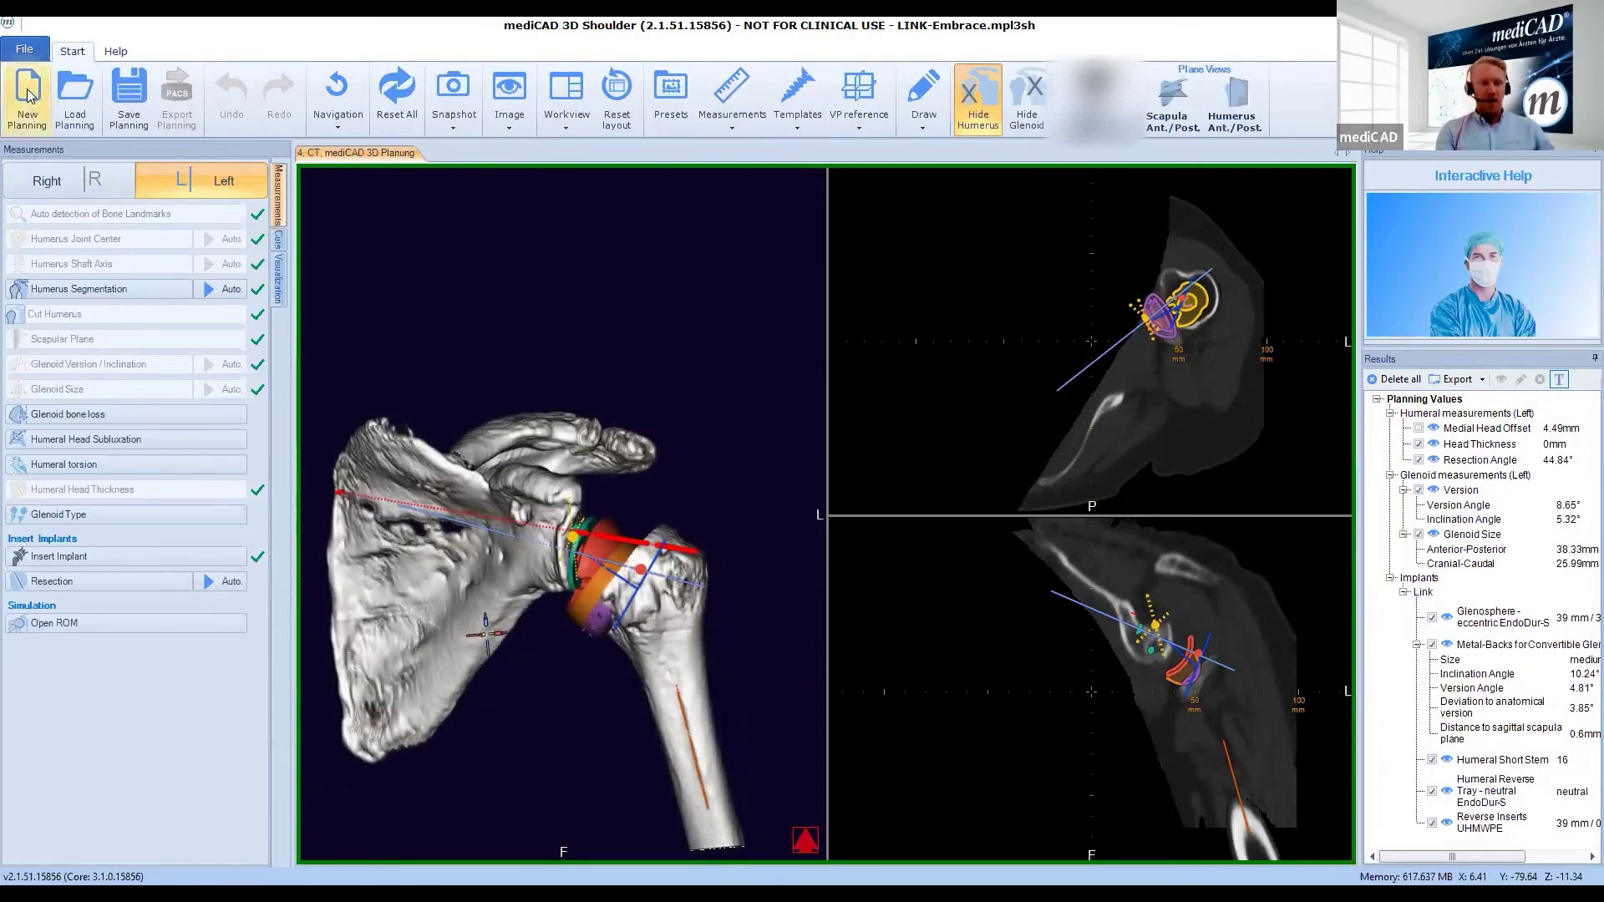
Save the plan as mCAD from Export to OR, then advance to the mixed-reality slide
{"action": "left_click", "coordinate": [23, 48]}
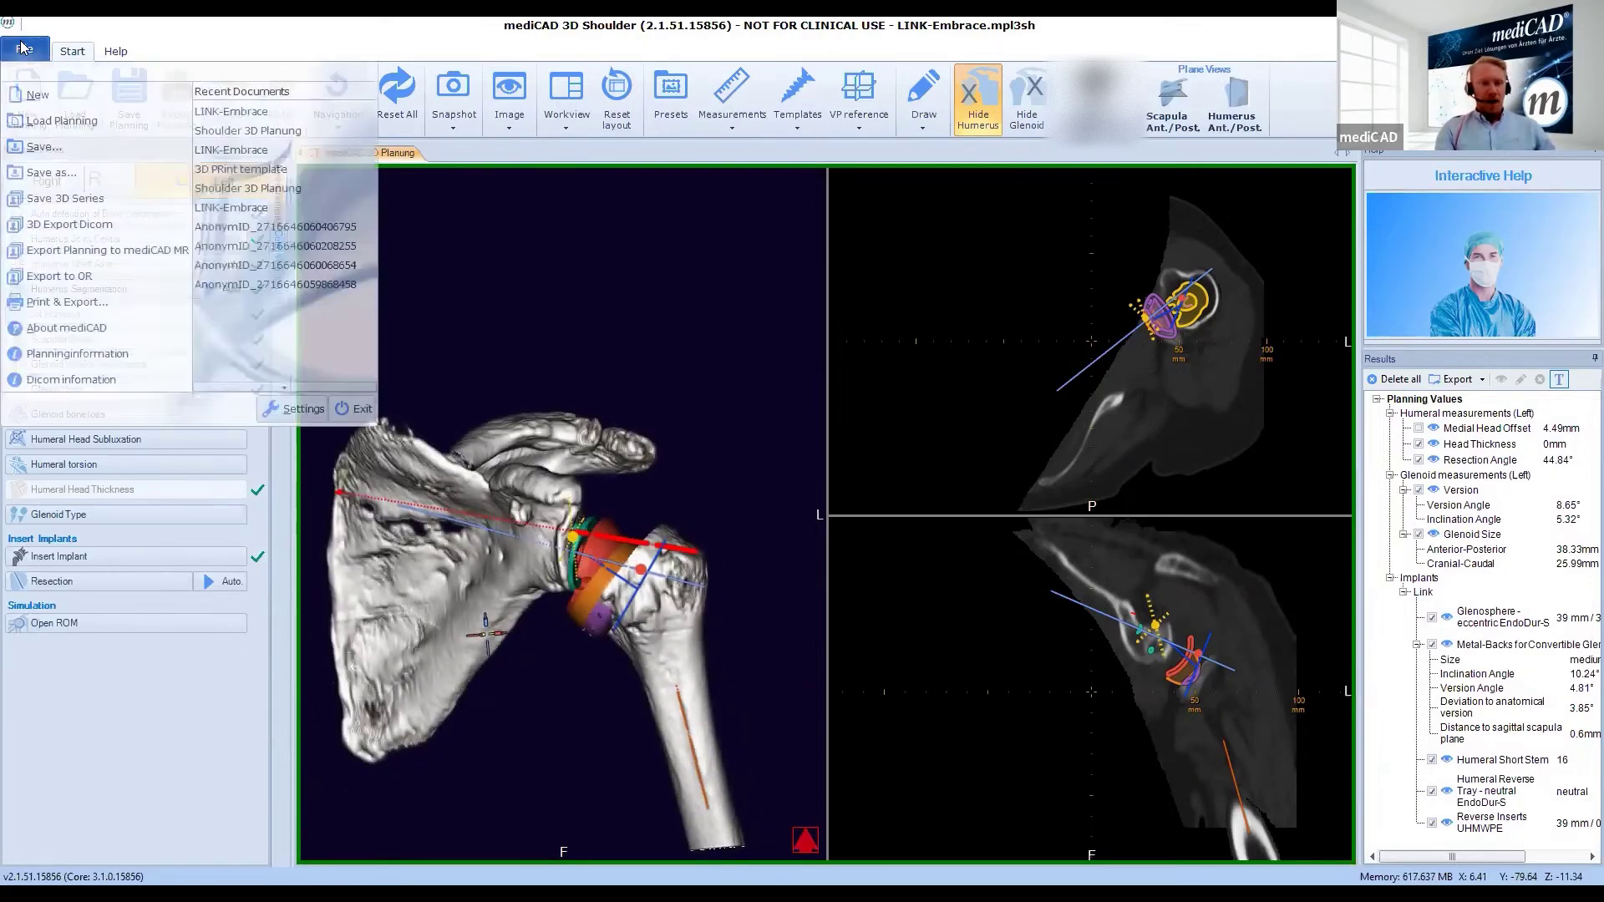
{"action": "left_click", "coordinate": [107, 249]}
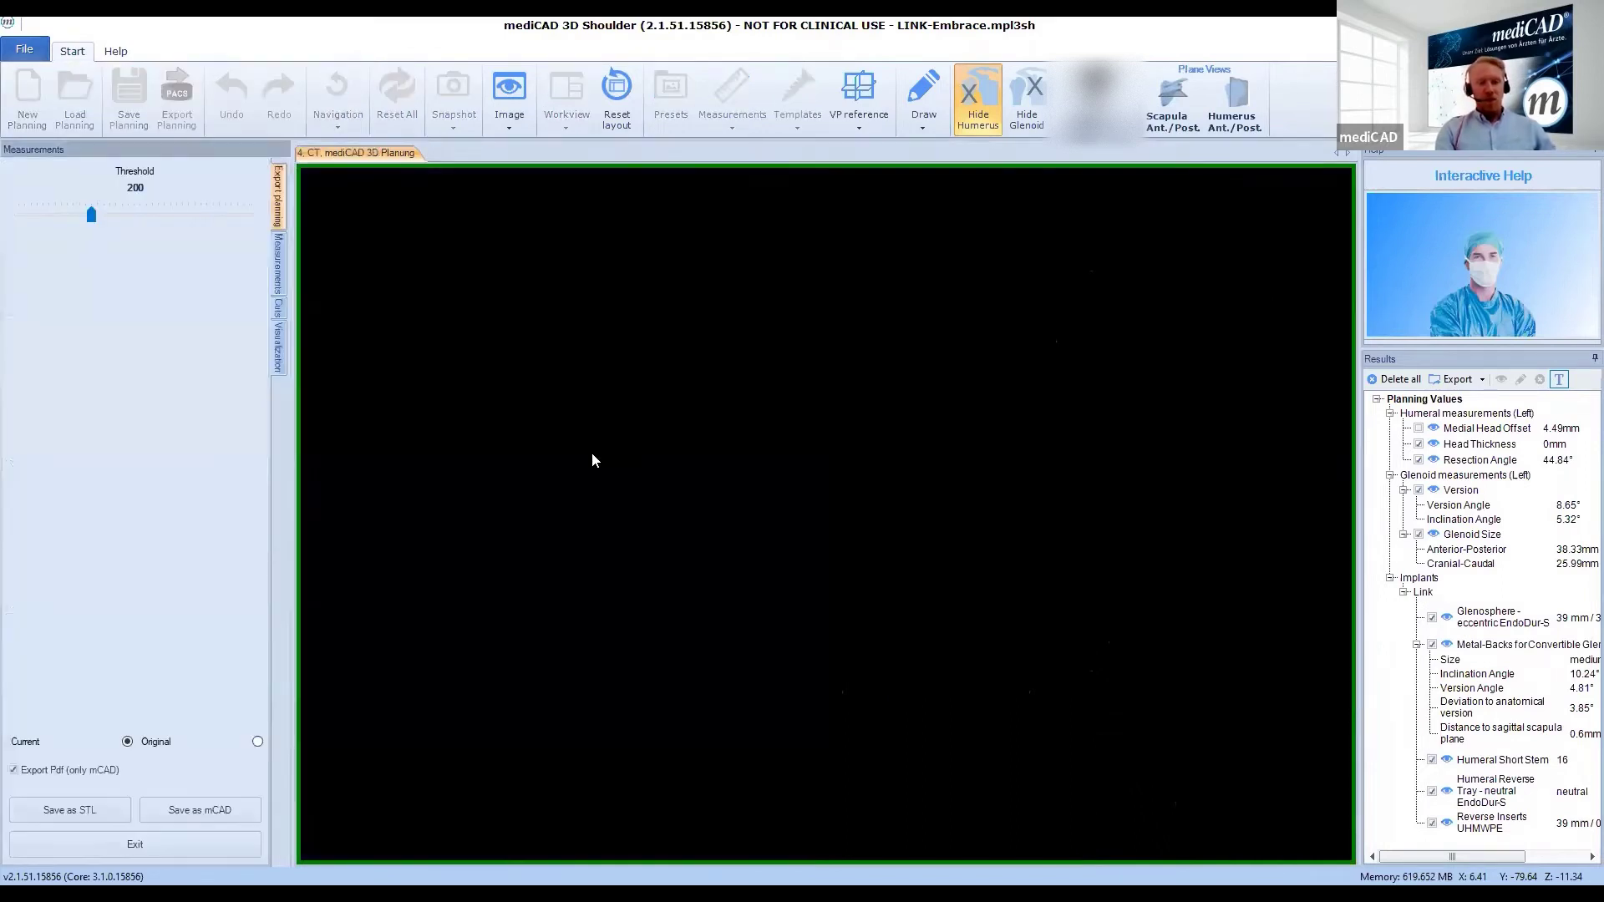
{"action": "left_click", "coordinate": [217, 814]}
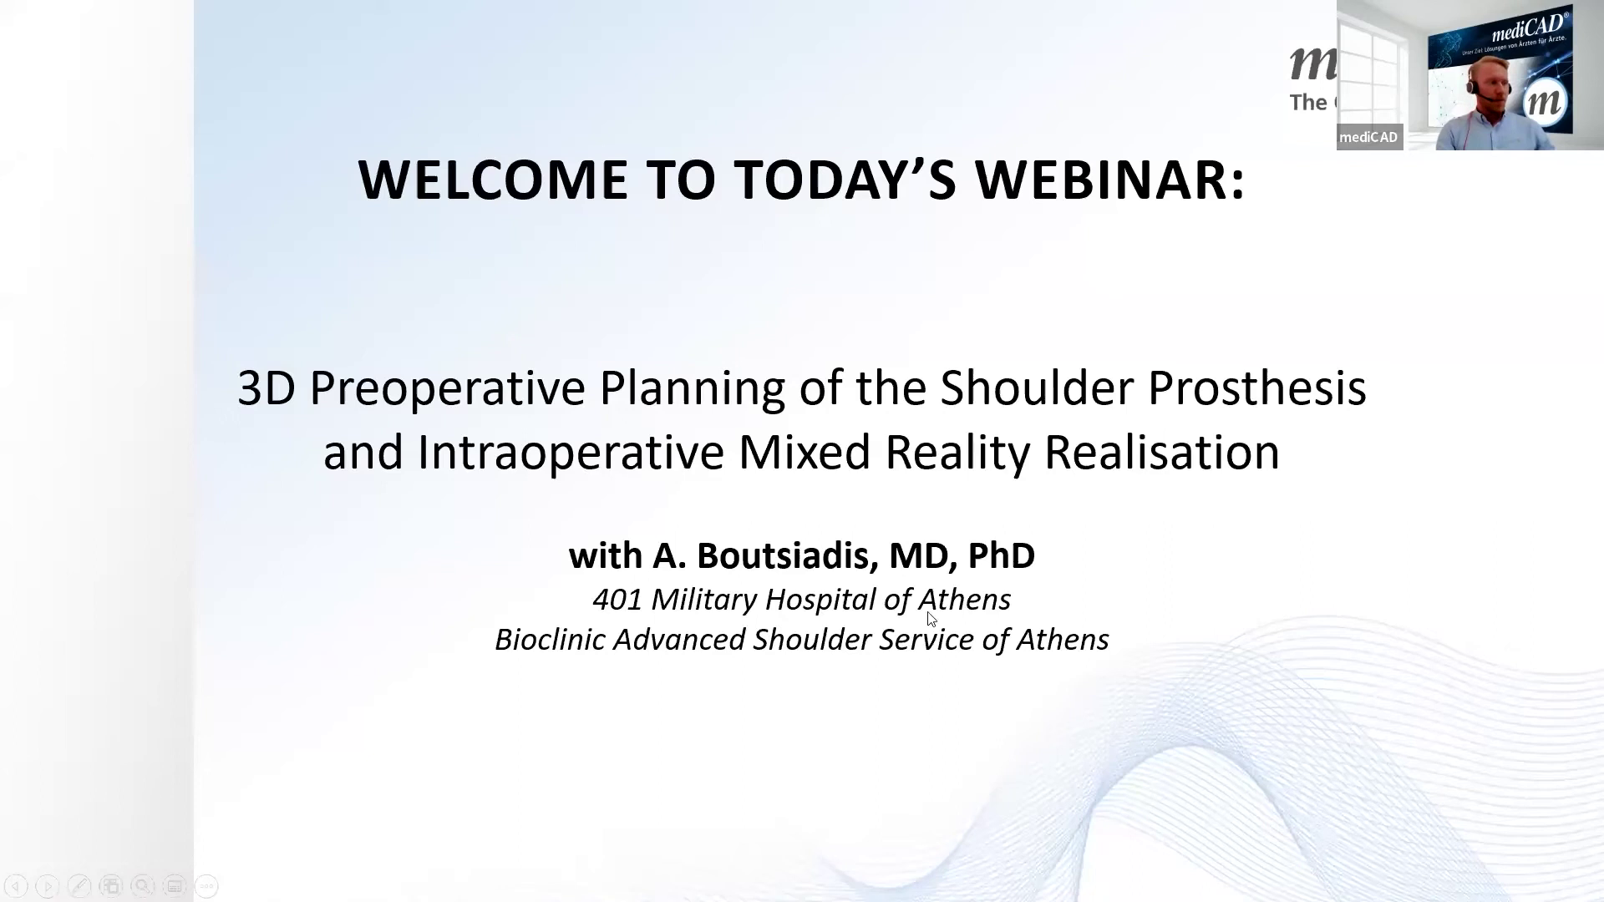
{"action": "left_click", "coordinate": [1284, 607]}
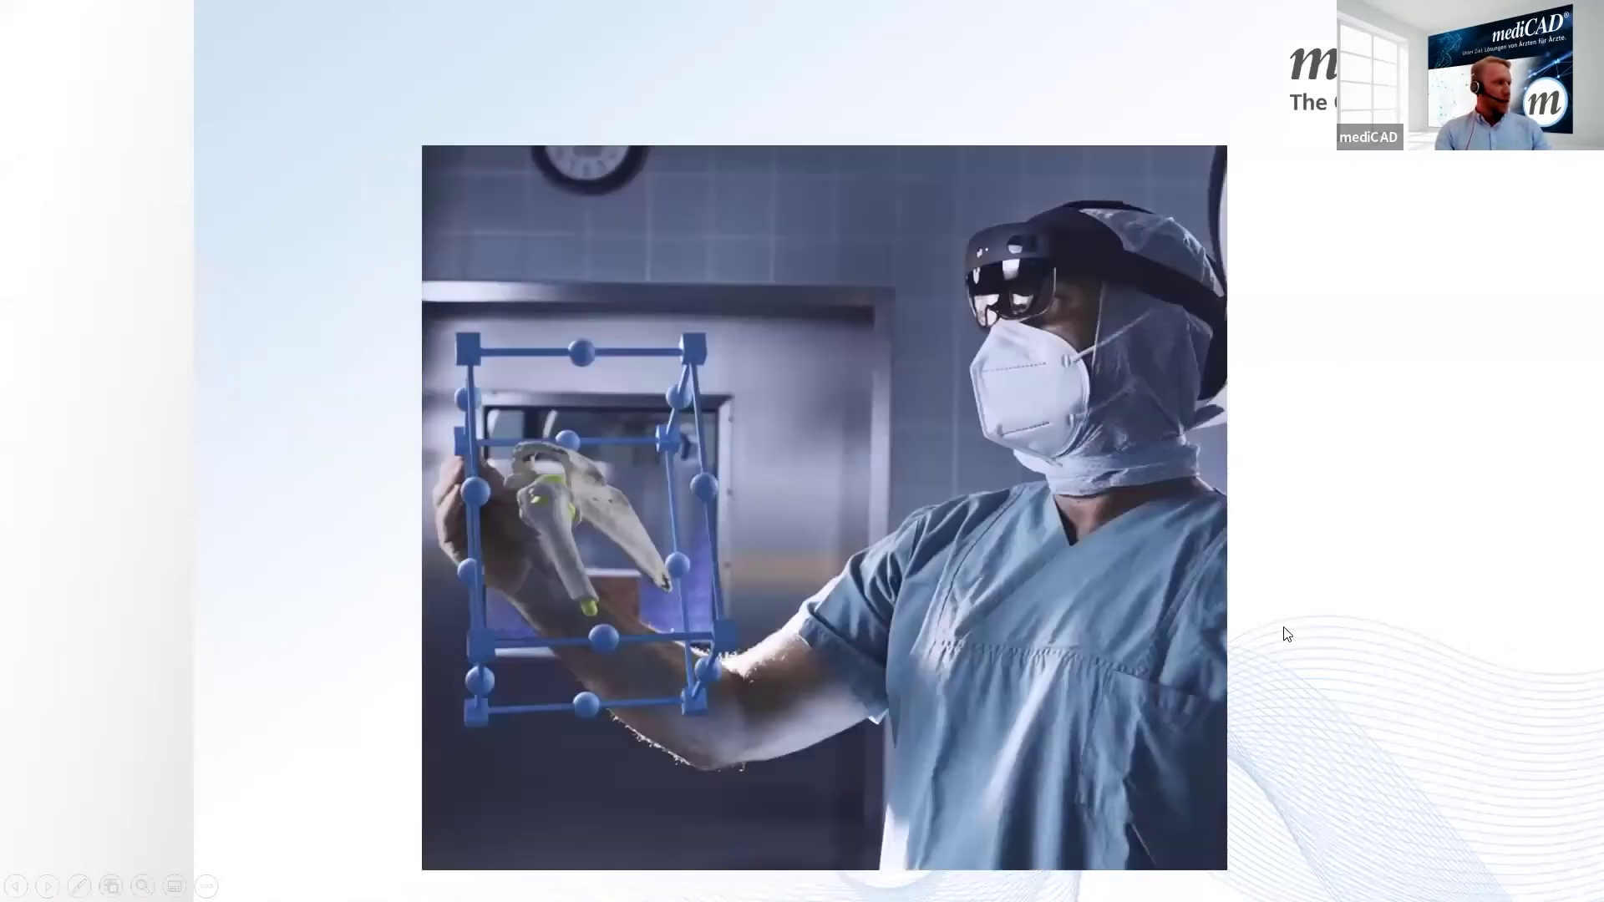